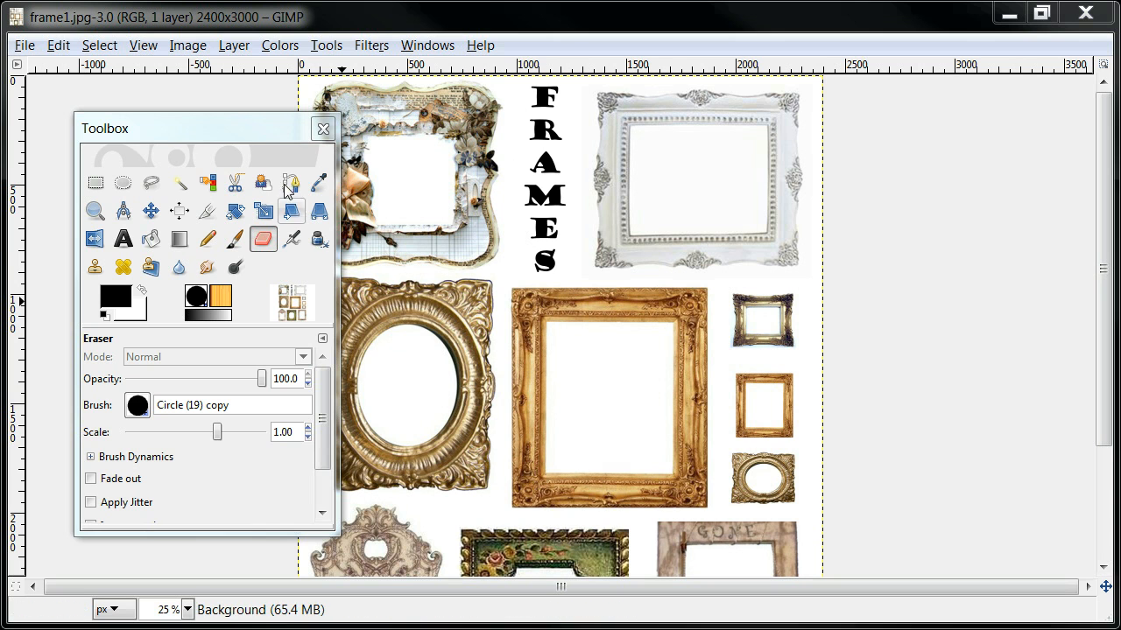
Reposition the toolbox, open the Brushes dialog, and place it beside the image
{"action": "left_click_drag", "start_coordinate": [257, 135], "coordinate": [234, 127]}
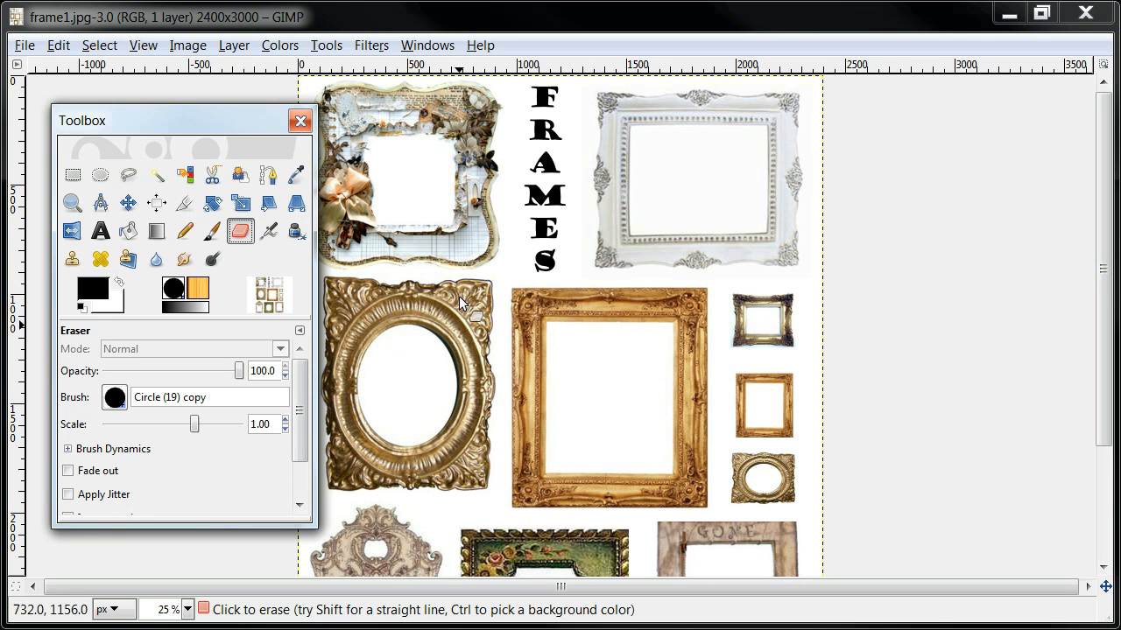
{"action": "left_click", "coordinate": [427, 46]}
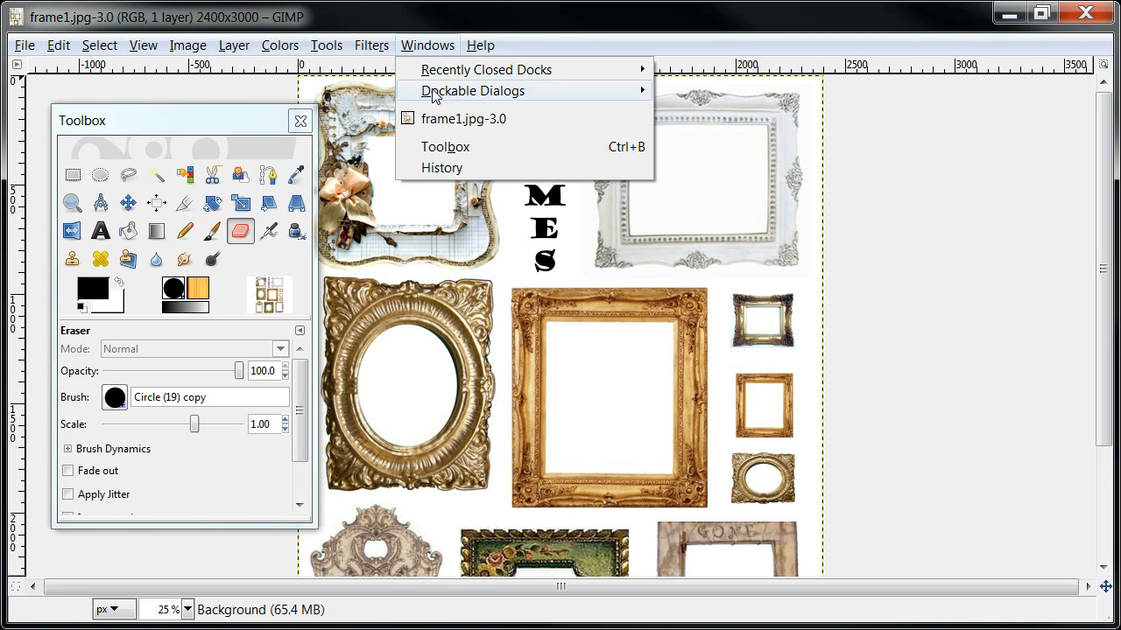
{"action": "mouse_move", "coordinate": [435, 95]}
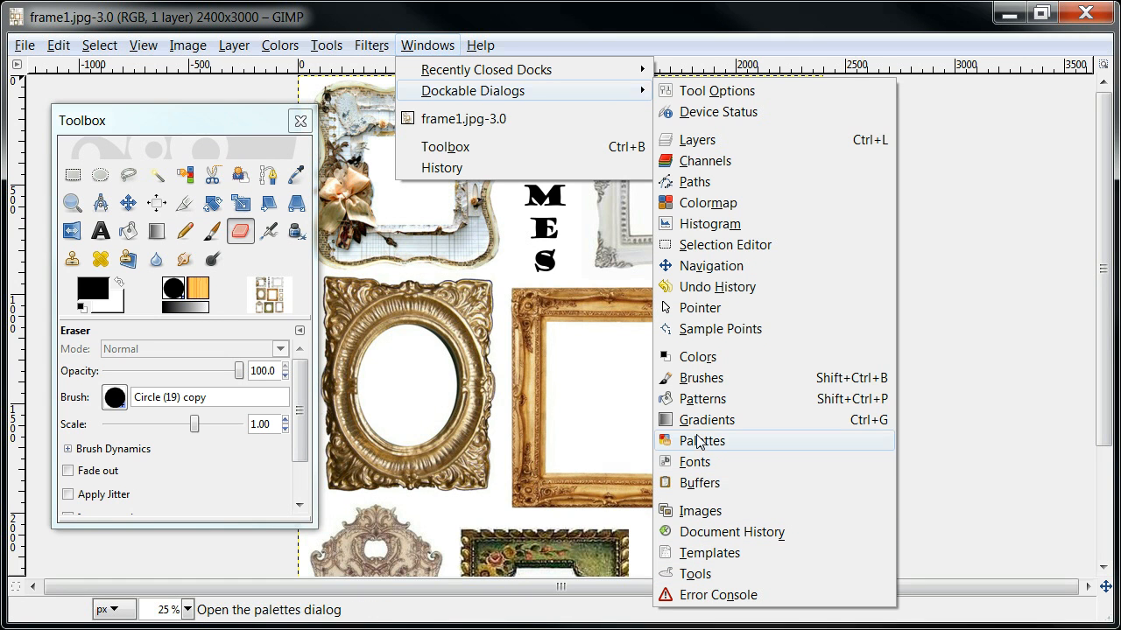
{"action": "left_click", "coordinate": [702, 383]}
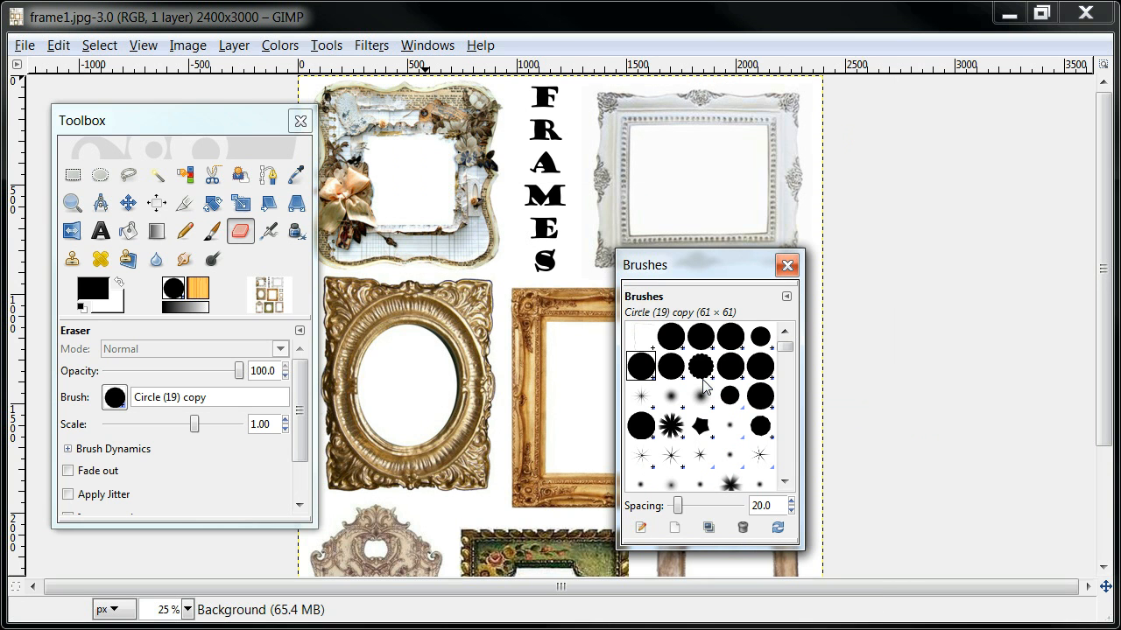
{"action": "mouse_move", "coordinate": [730, 265]}
{"action": "left_mouse_down"}
{"action": "mouse_move", "coordinate": [818, 270]}
{"action": "mouse_move", "coordinate": [953, 248]}
{"action": "mouse_move", "coordinate": [966, 257]}
{"action": "left_mouse_up"}
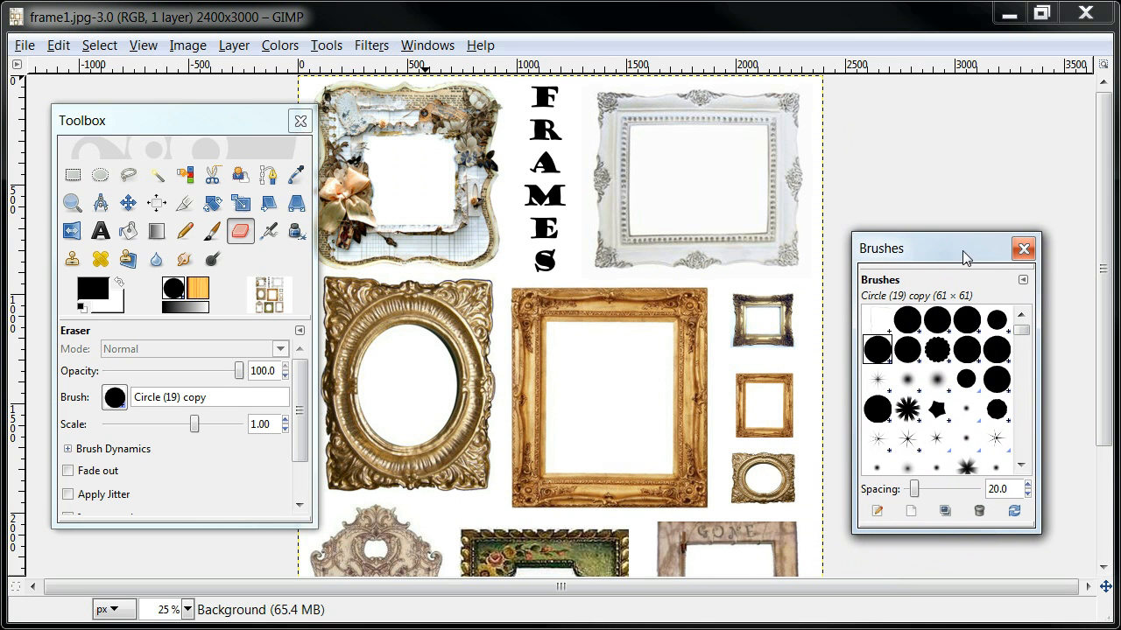
Open the Layers dialog and place it next to the Brushes dialog
{"action": "left_click", "coordinate": [429, 46]}
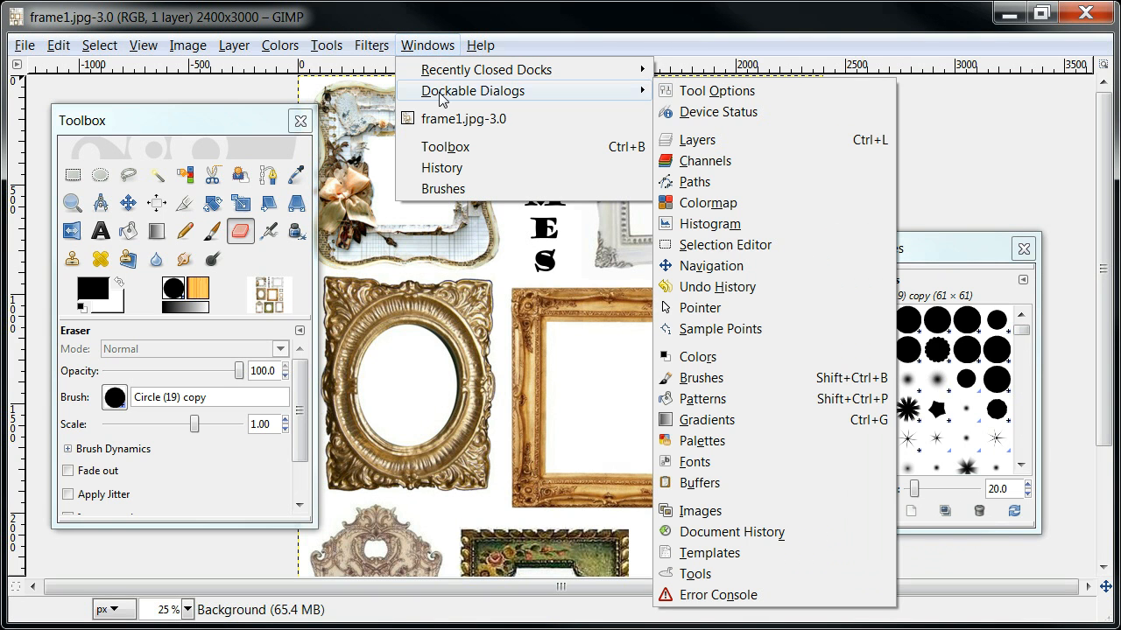
{"action": "left_click", "coordinate": [698, 141]}
{"action": "mouse_move", "coordinate": [720, 44]}
{"action": "left_mouse_down"}
{"action": "mouse_move", "coordinate": [720, 70]}
{"action": "mouse_move", "coordinate": [847, 256]}
{"action": "left_mouse_up"}
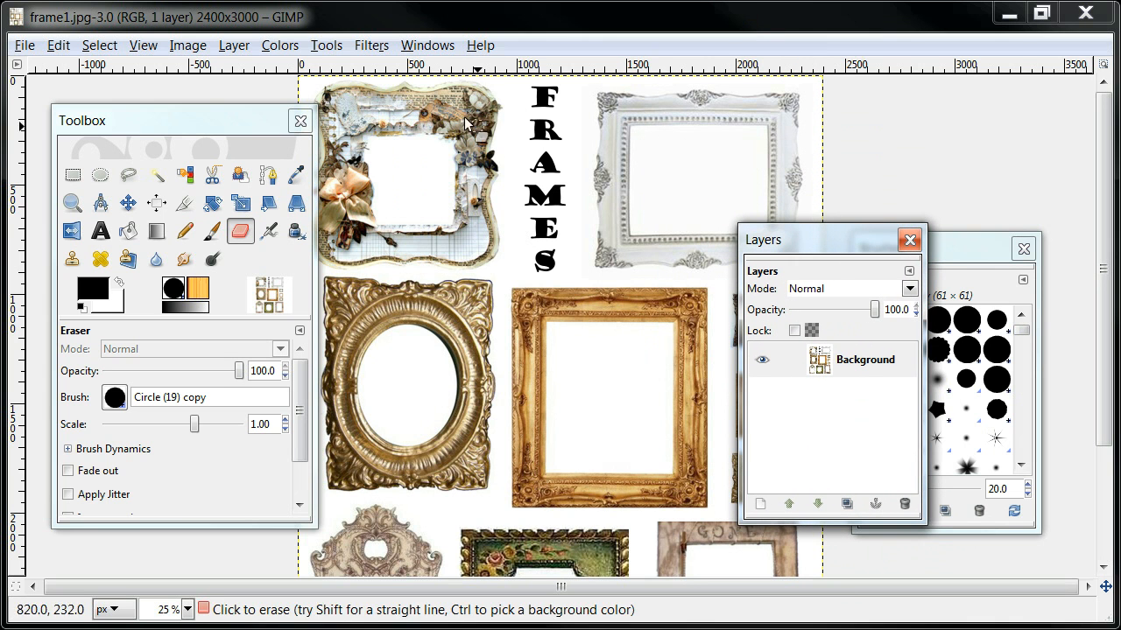
Restore the recently closed Layers, Channels, Paths, Undo dock, look it over, and close it again
{"action": "left_click", "coordinate": [436, 48]}
{"action": "mouse_move", "coordinate": [440, 76]}
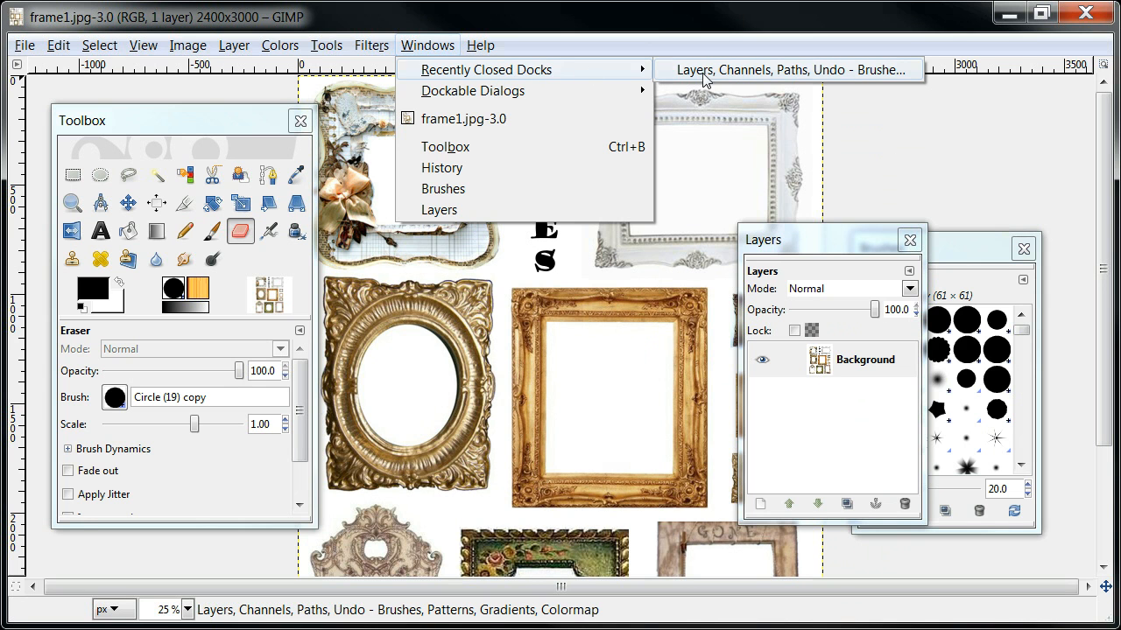
{"action": "left_click", "coordinate": [879, 74]}
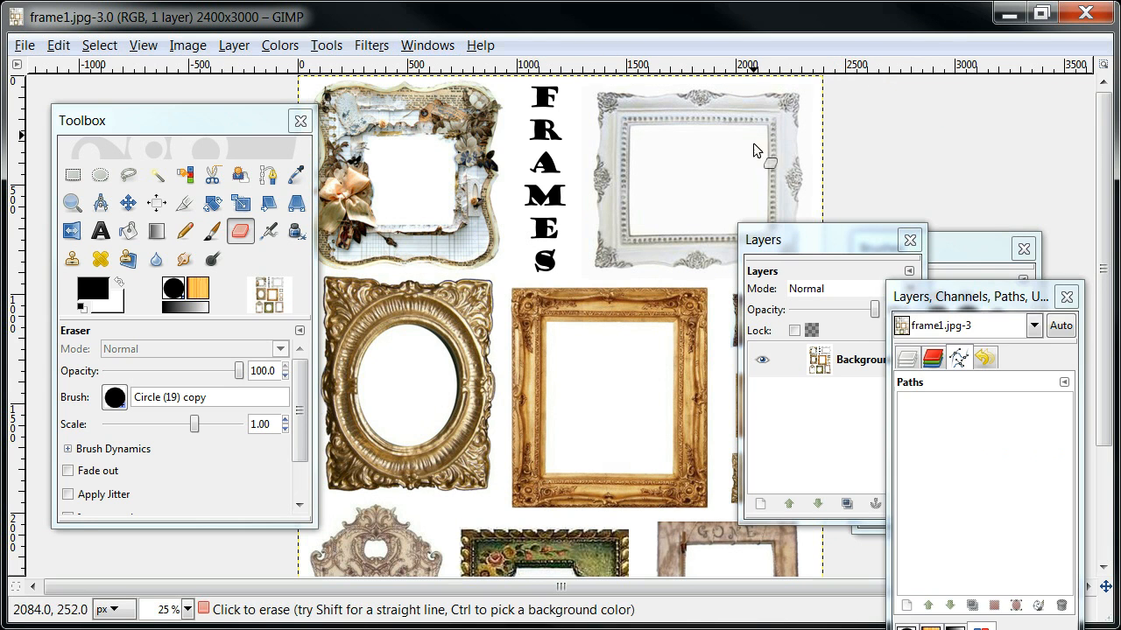
{"action": "left_click_drag", "start_coordinate": [984, 302], "coordinate": [918, 96]}
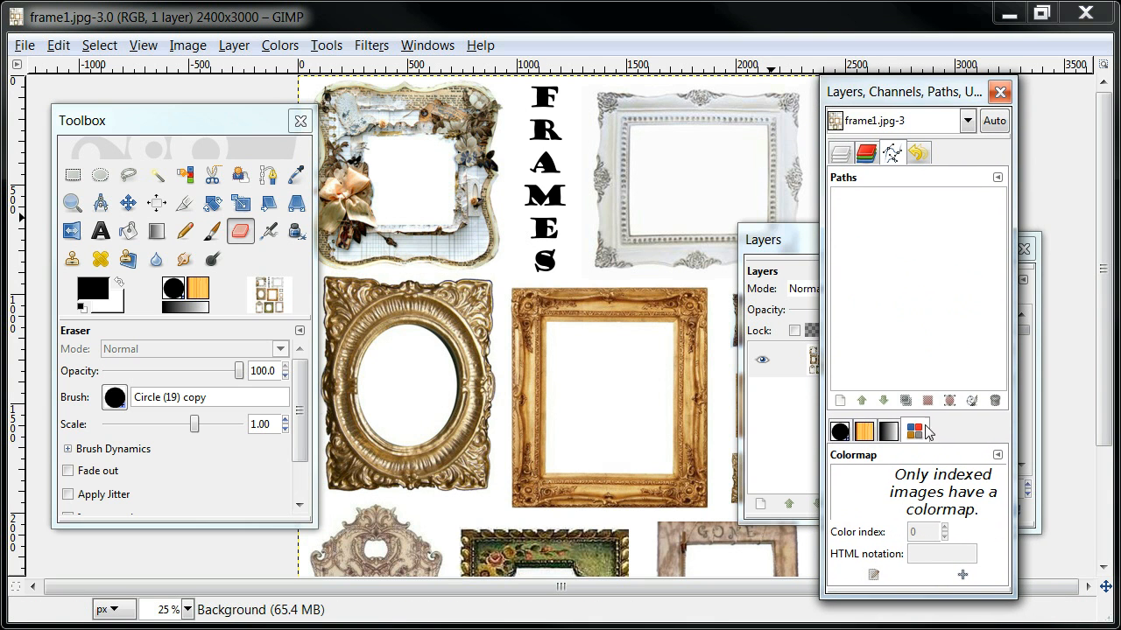
{"action": "left_click", "coordinate": [1000, 92]}
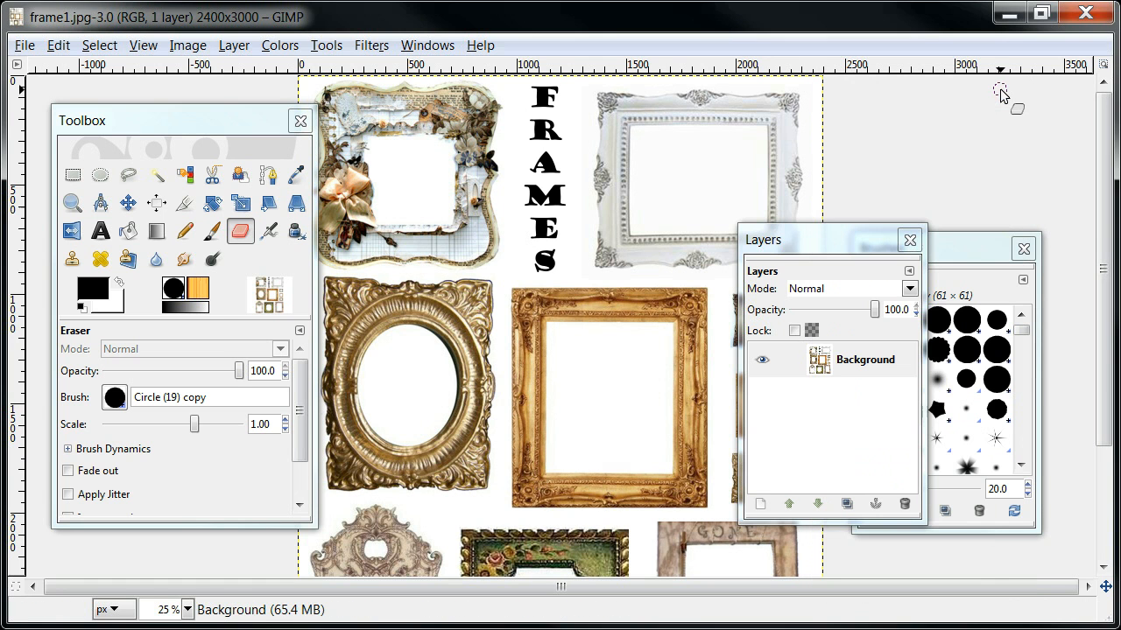
Rearrange the floating dialogs so Layers sits beside the image and Brushes is out of view
{"action": "mouse_move", "coordinate": [863, 241]}
{"action": "left_mouse_down"}
{"action": "mouse_move", "coordinate": [766, 217]}
{"action": "mouse_move", "coordinate": [573, 252]}
{"action": "left_mouse_up"}
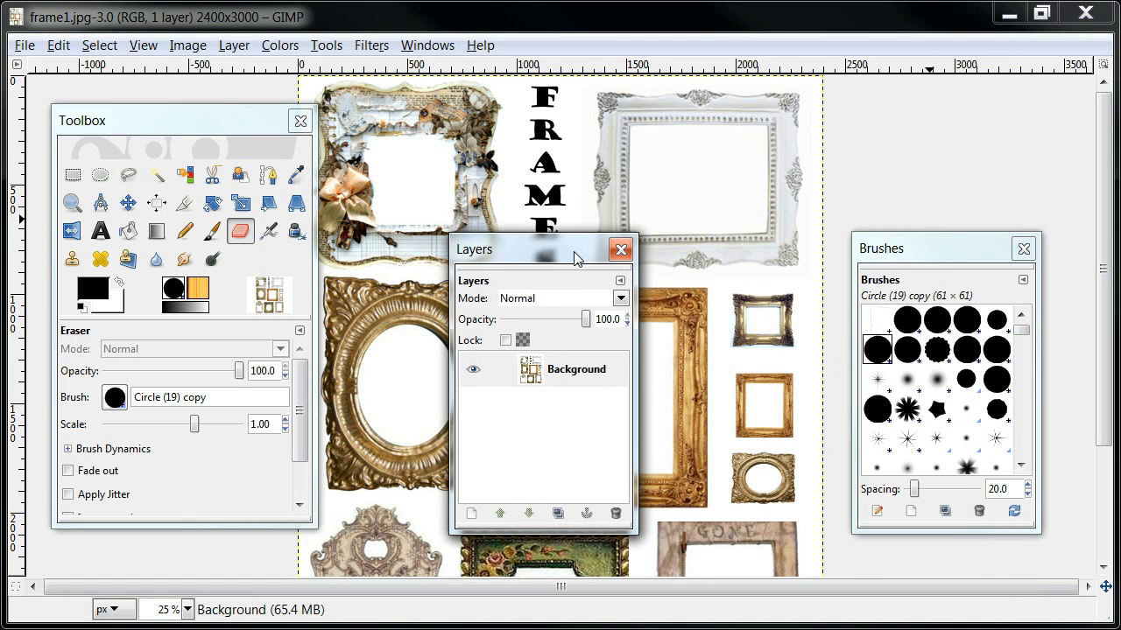
{"action": "left_click_drag", "start_coordinate": [932, 258], "coordinate": [894, 200]}
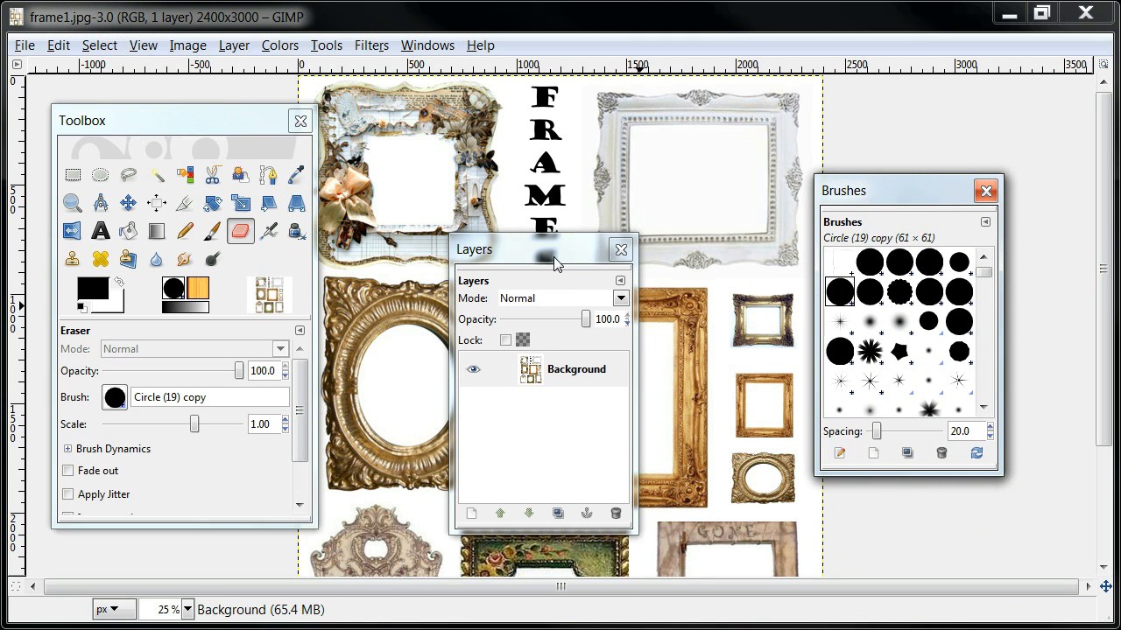
{"action": "mouse_move", "coordinate": [563, 253]}
{"action": "left_mouse_down"}
{"action": "mouse_move", "coordinate": [918, 251]}
{"action": "mouse_move", "coordinate": [966, 272]}
{"action": "left_mouse_up"}
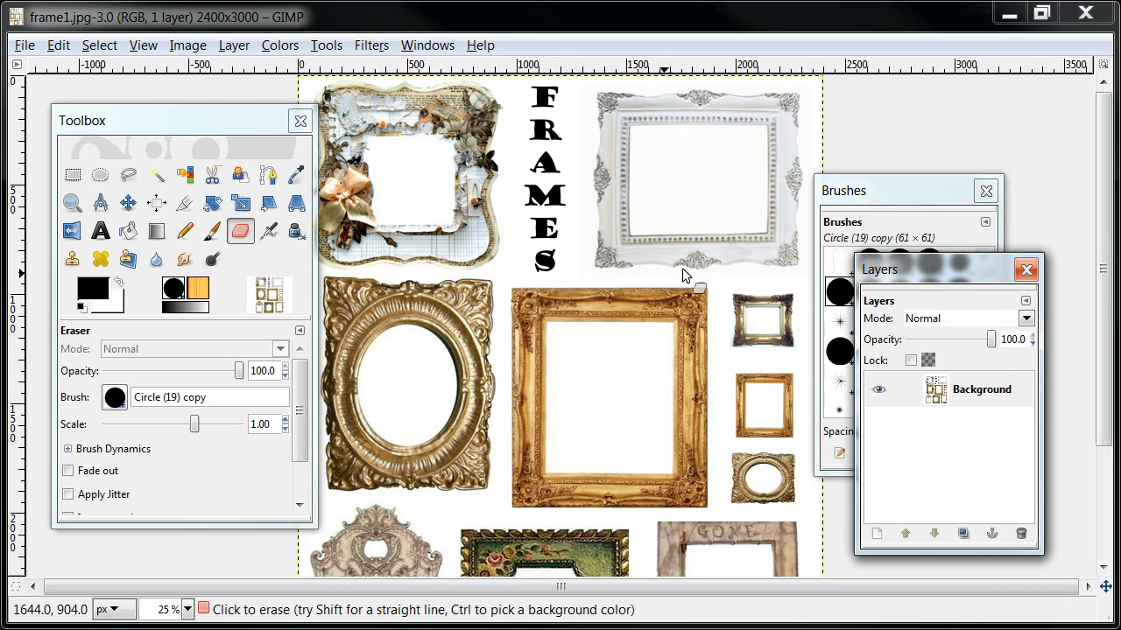
{"action": "left_click_drag", "start_coordinate": [891, 194], "coordinate": [1120, 158]}
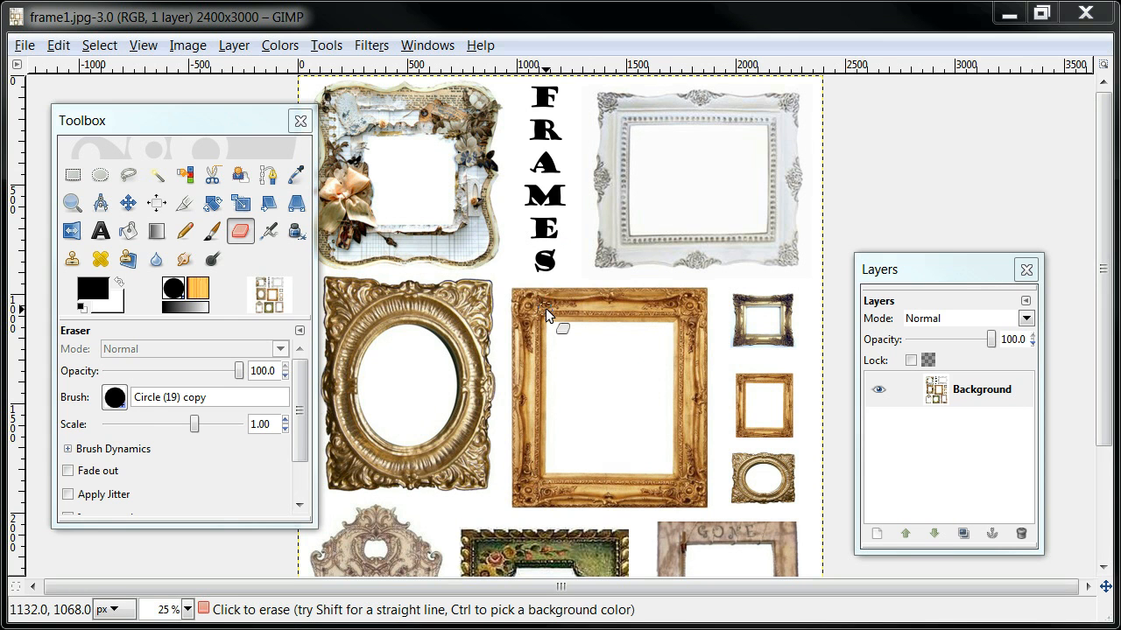
Add a new 2400 × 3000 px layer named New Layer with transparency as its fill type
{"action": "left_click_drag", "start_coordinate": [971, 281], "coordinate": [727, 229]}
{"action": "left_click", "coordinate": [782, 251]}
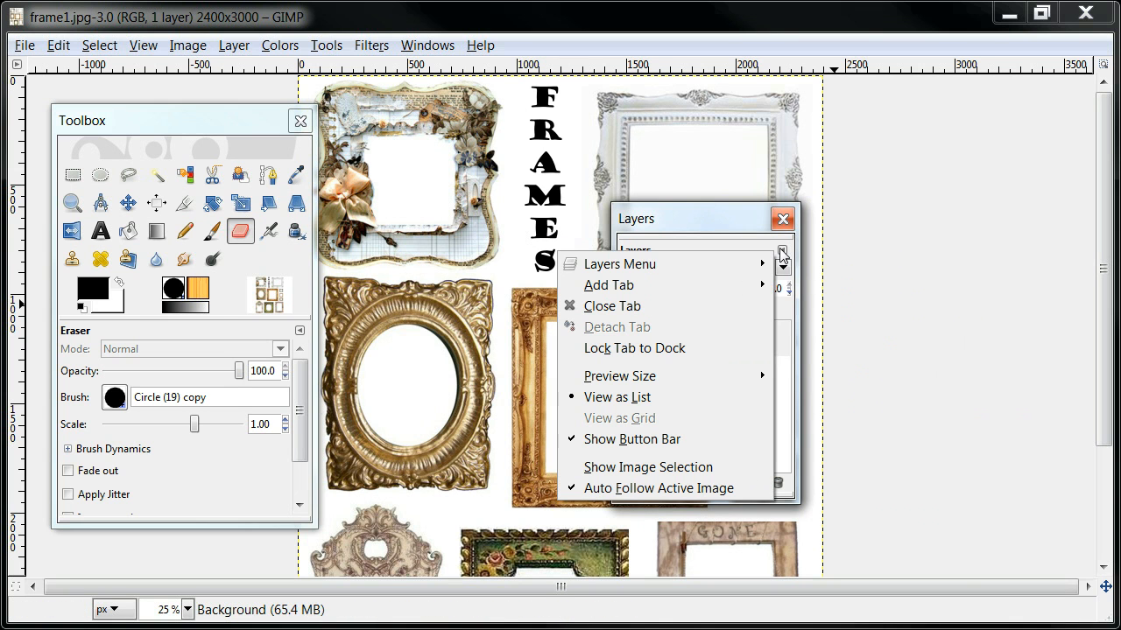
{"action": "mouse_move", "coordinate": [732, 269]}
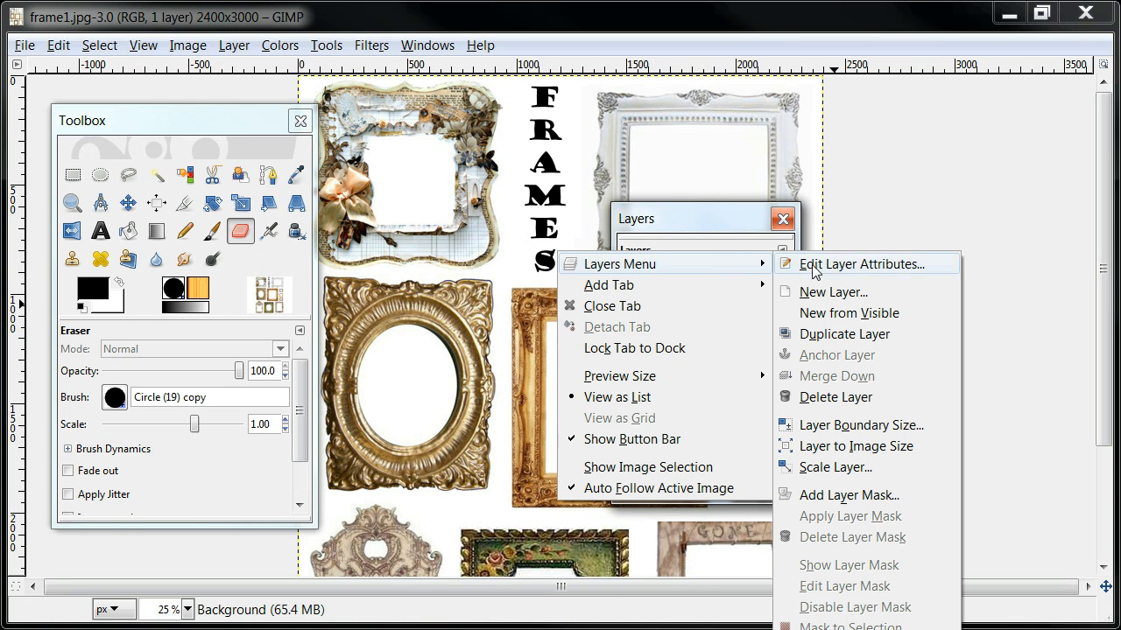
{"action": "left_click", "coordinate": [832, 292]}
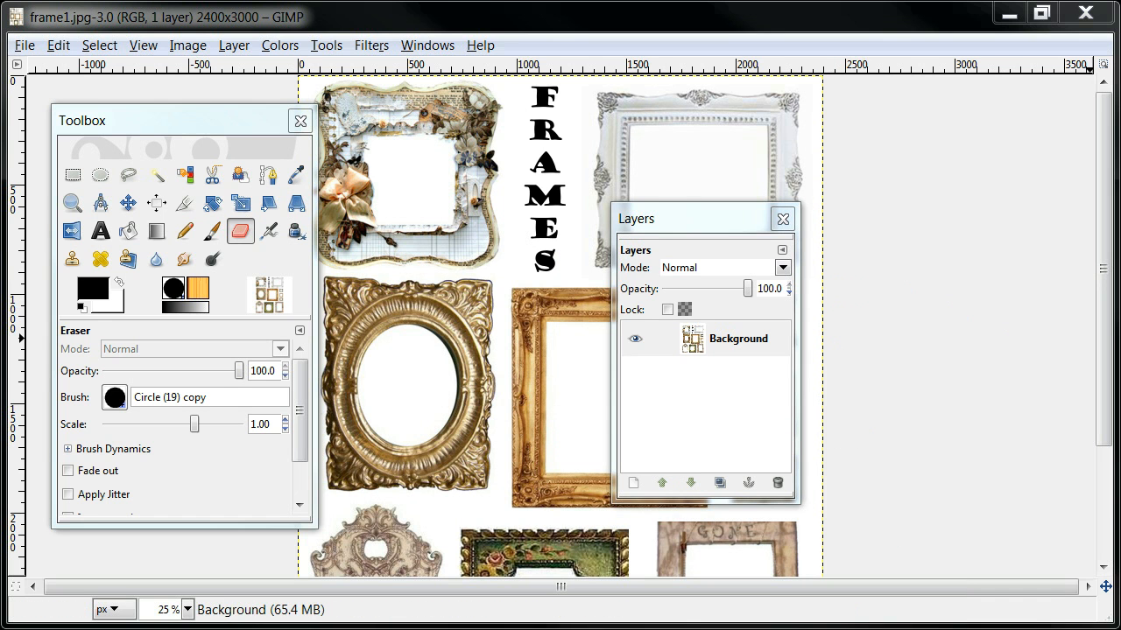
{"action": "left_click_drag", "start_coordinate": [1094, 24], "coordinate": [670, 182]}
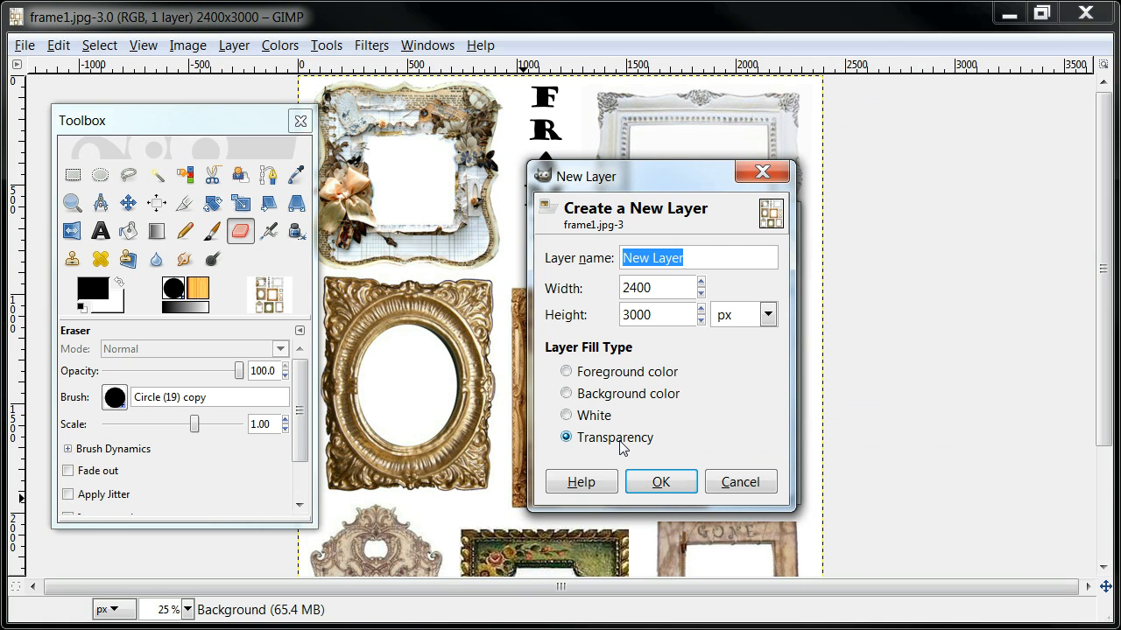
{"action": "left_click", "coordinate": [670, 482]}
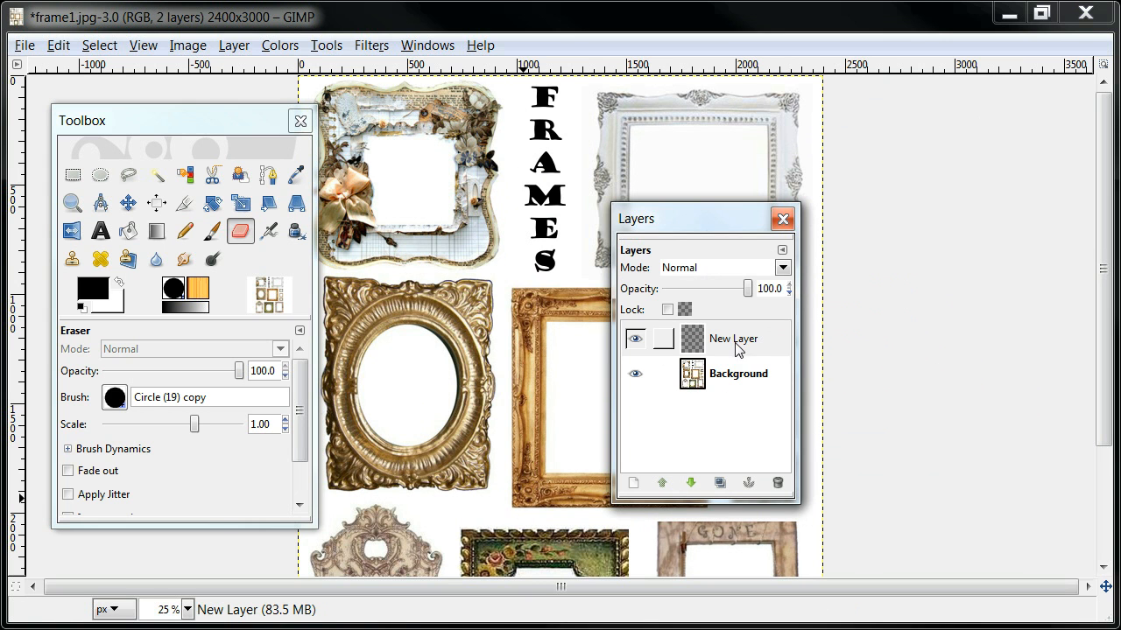
Switch between the two layers, leave the Background layer active, and move the Layers dialog off the image
{"action": "left_click", "coordinate": [737, 380]}
{"action": "left_click", "coordinate": [737, 380]}
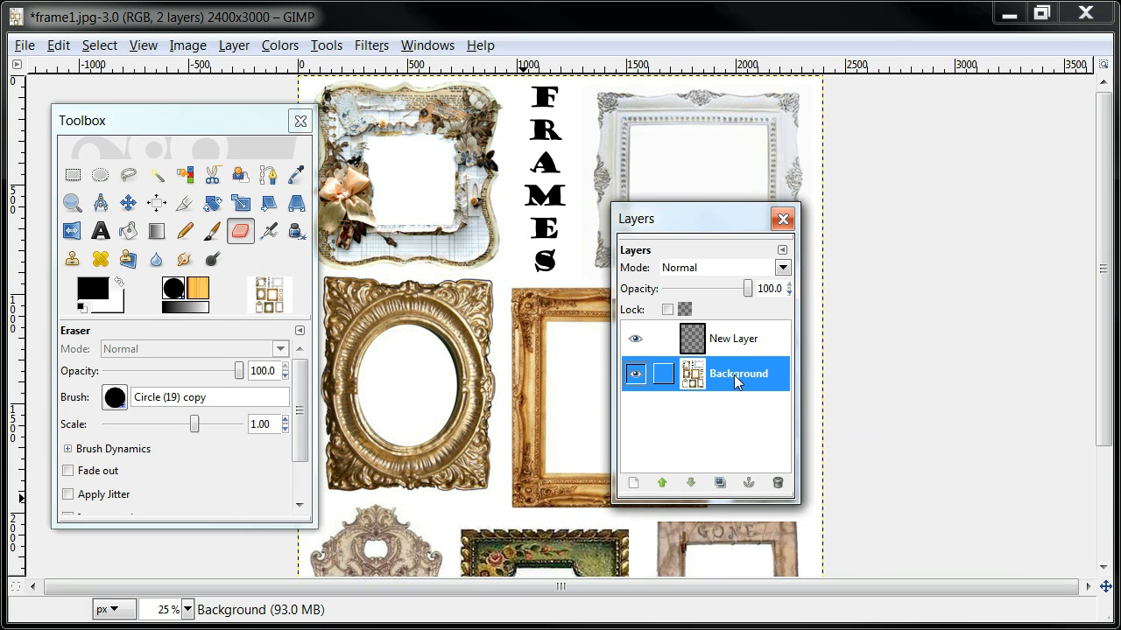
{"action": "left_click", "coordinate": [745, 346]}
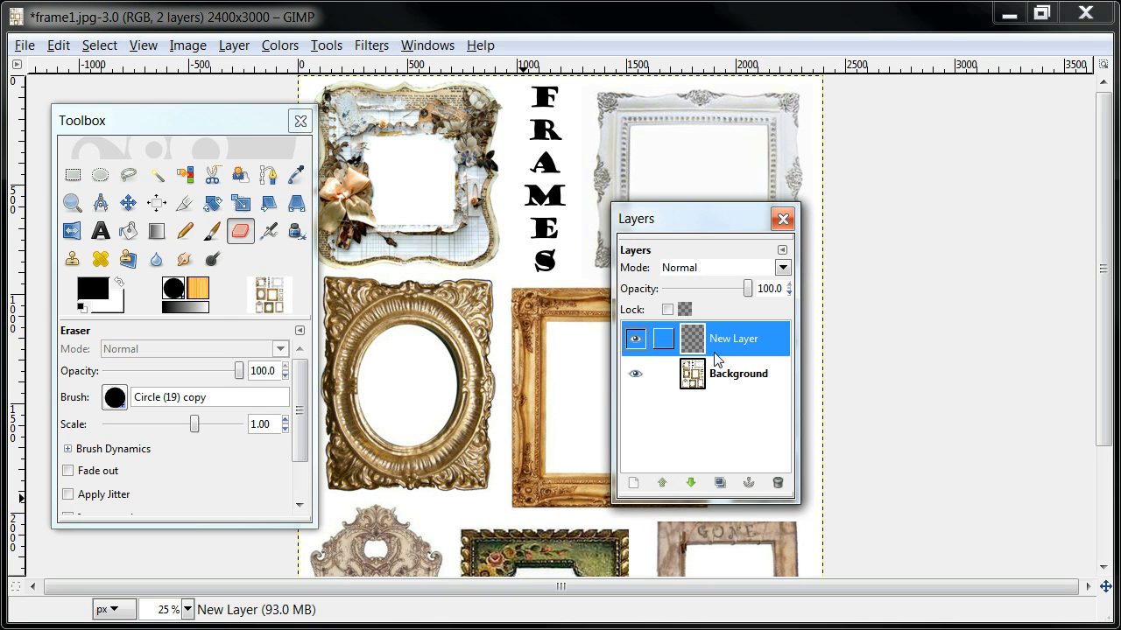
{"action": "left_click", "coordinate": [722, 376]}
{"action": "left_click", "coordinate": [732, 349]}
{"action": "left_click", "coordinate": [729, 377]}
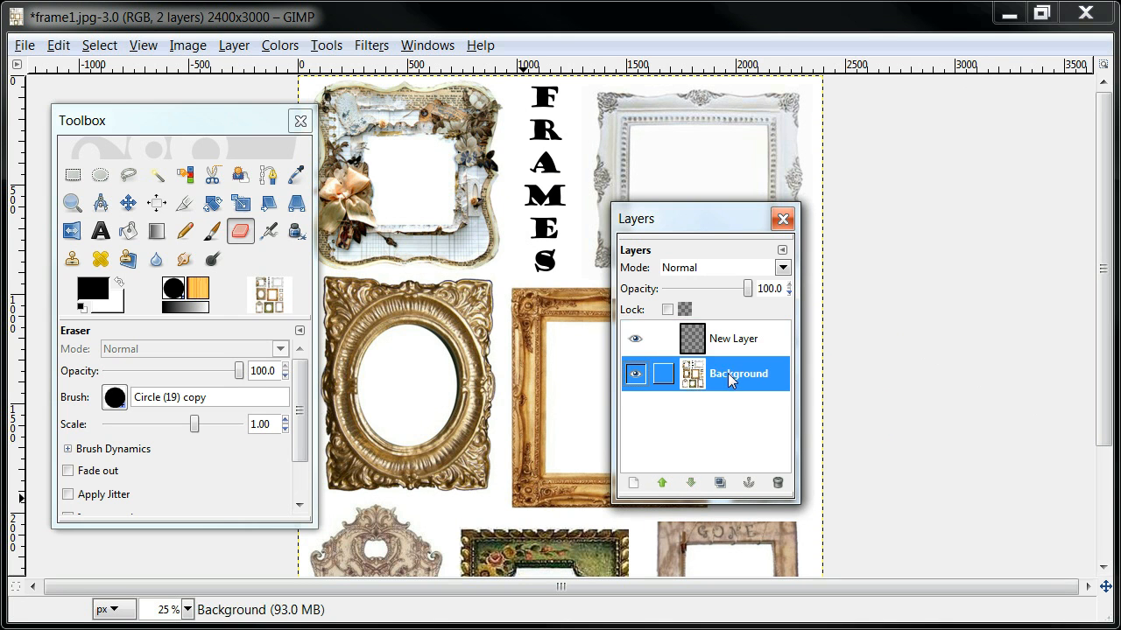
{"action": "left_click", "coordinate": [735, 350]}
{"action": "left_click", "coordinate": [732, 376]}
{"action": "left_click_drag", "start_coordinate": [691, 213], "coordinate": [940, 207]}
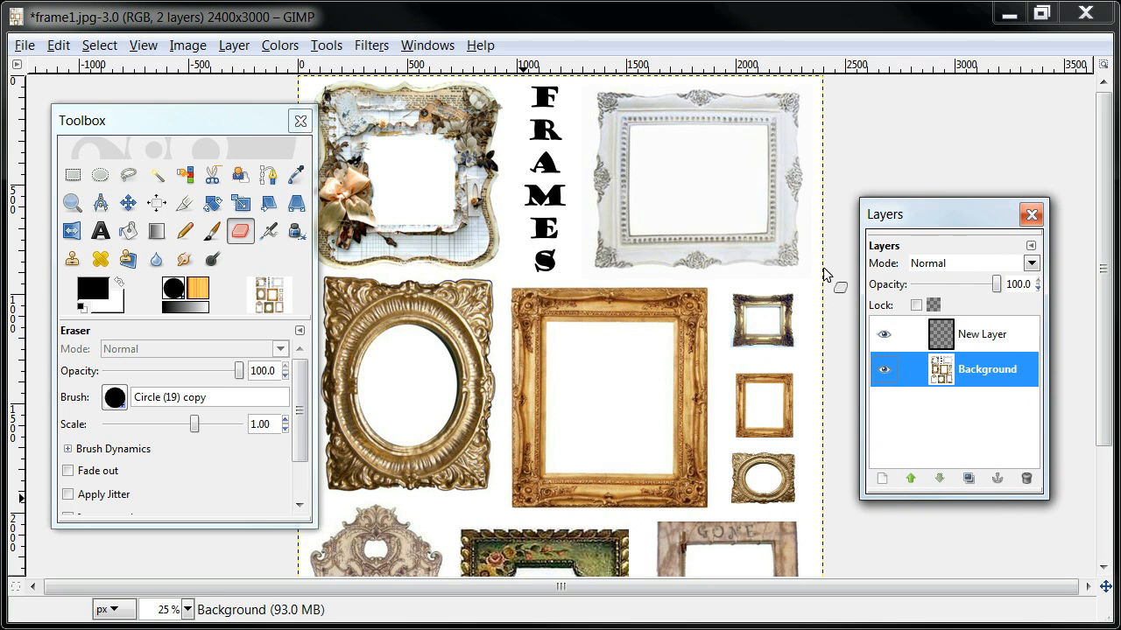
Clear the toolbox from the image, make a rectangular selection around the gold frame with the large oval opening, and copy it
{"action": "left_click_drag", "start_coordinate": [224, 129], "coordinate": [200, 384]}
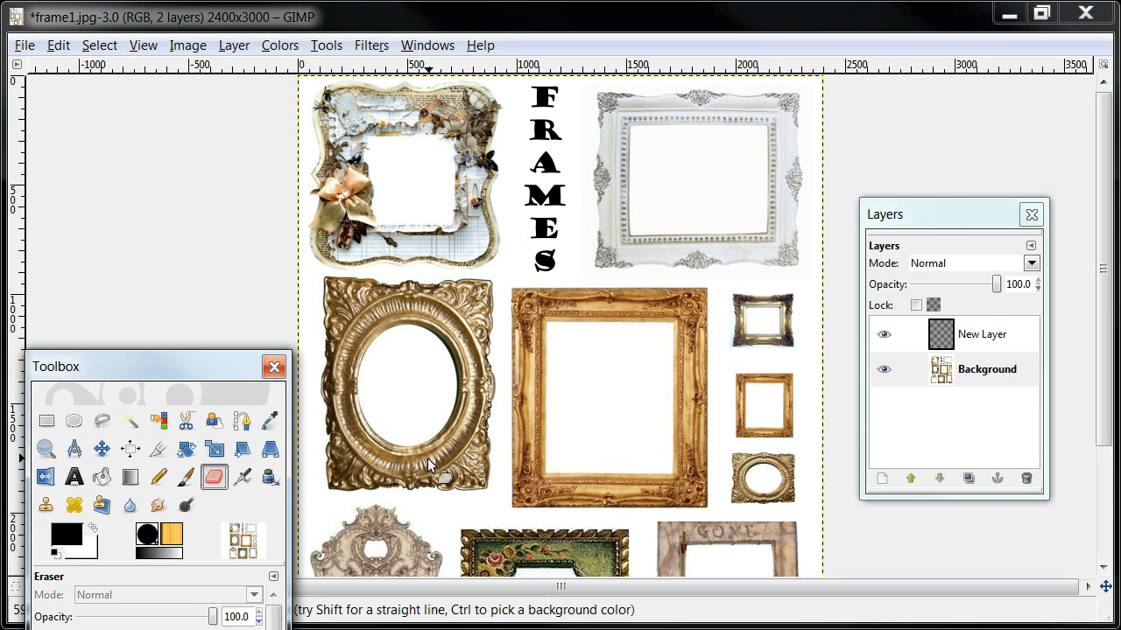
{"action": "left_click", "coordinate": [46, 421]}
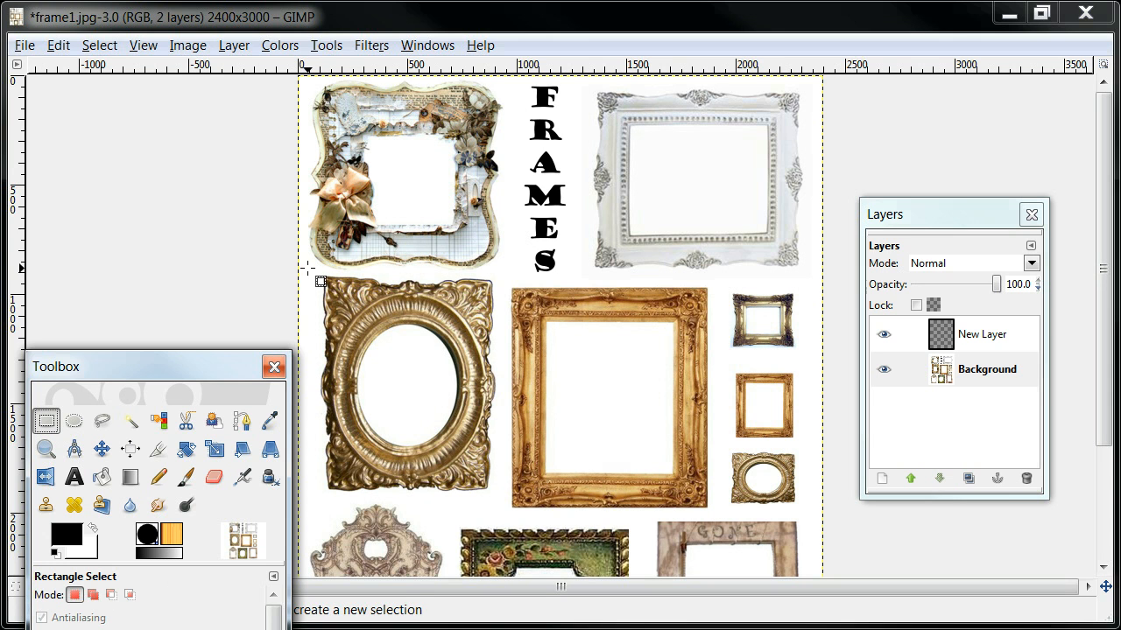
{"action": "mouse_move", "coordinate": [307, 269]}
{"action": "left_mouse_down"}
{"action": "mouse_move", "coordinate": [490, 319]}
{"action": "mouse_move", "coordinate": [507, 505]}
{"action": "left_mouse_up"}
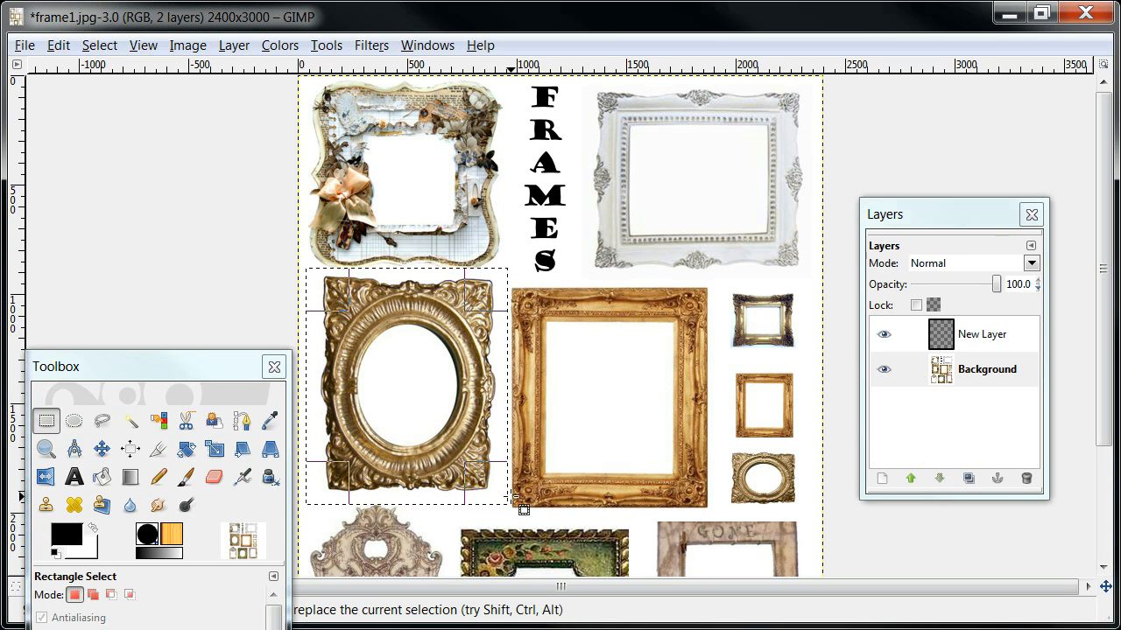
{"action": "right_click", "coordinate": [386, 358]}
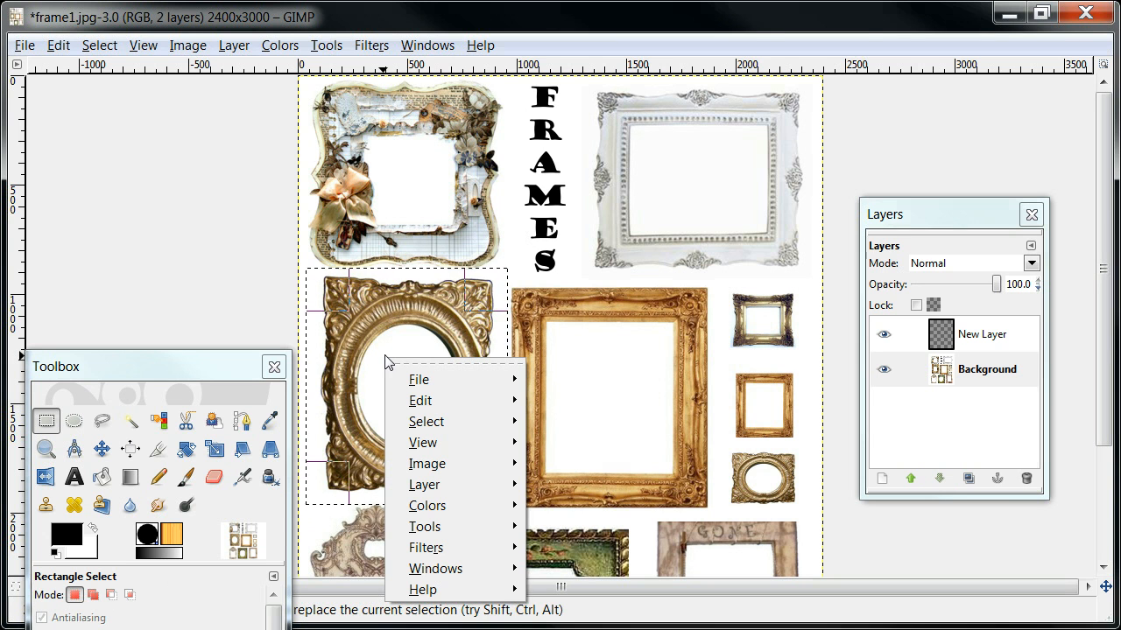
{"action": "mouse_move", "coordinate": [423, 408]}
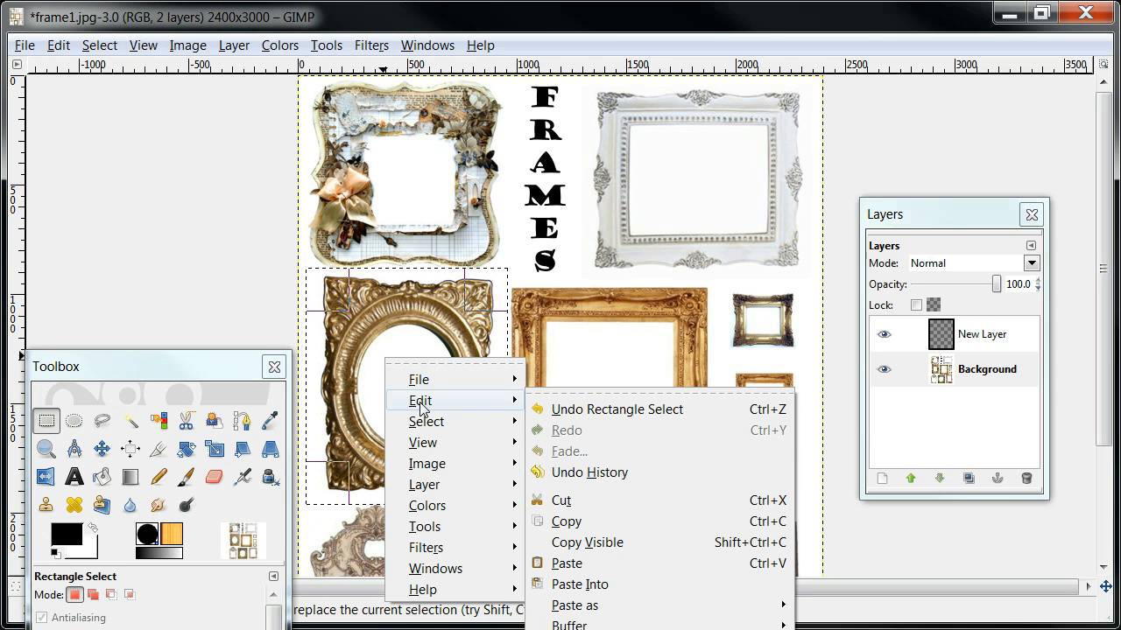
{"action": "left_click", "coordinate": [566, 525]}
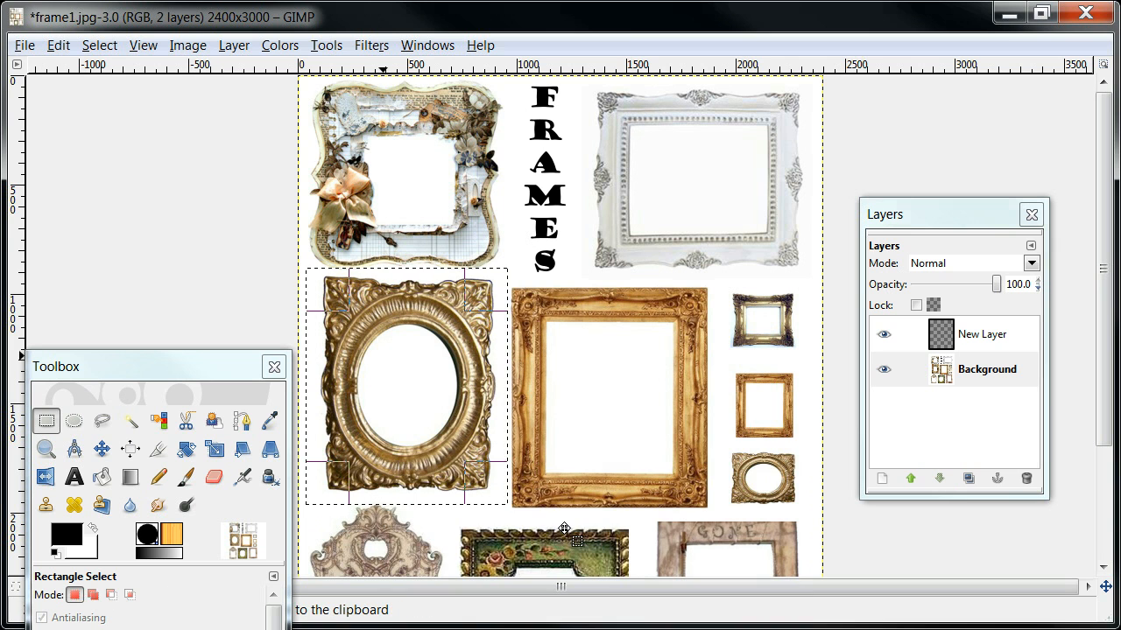
Paste the copied gold frame onto New Layer as a floating selection and hide the Background layer
{"action": "left_click", "coordinate": [996, 342]}
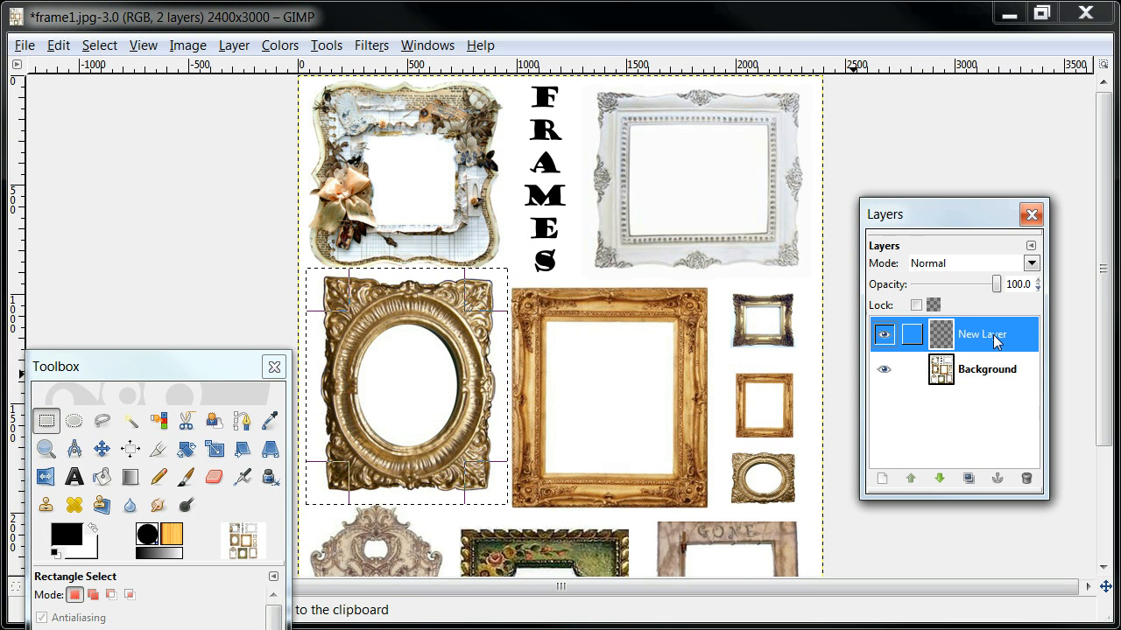
{"action": "right_click", "coordinate": [468, 243]}
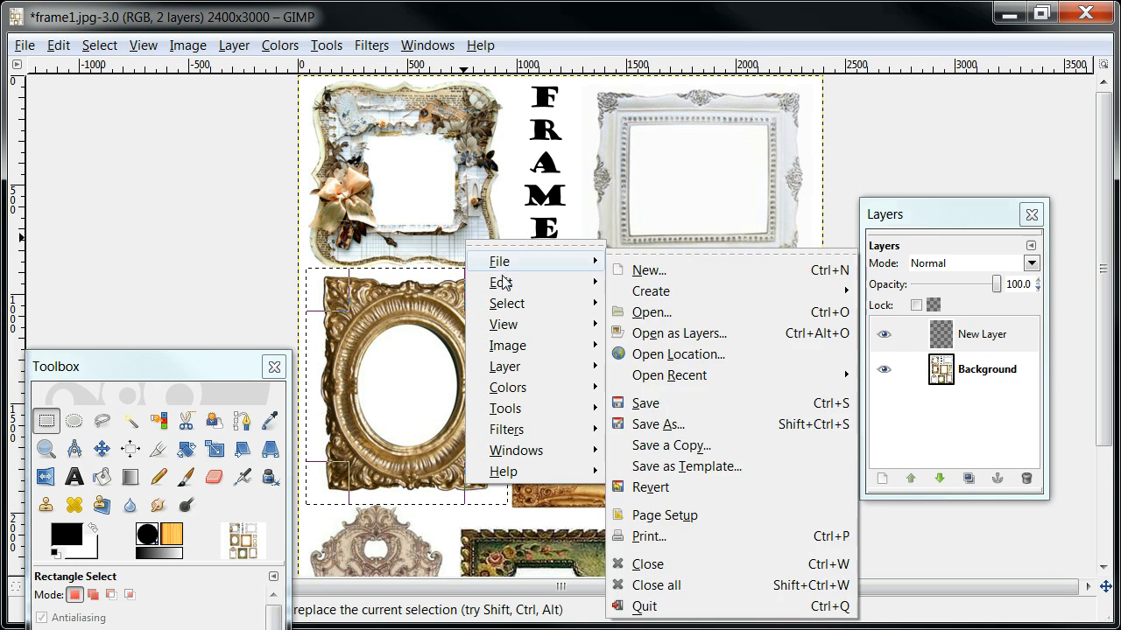
{"action": "mouse_move", "coordinate": [504, 287]}
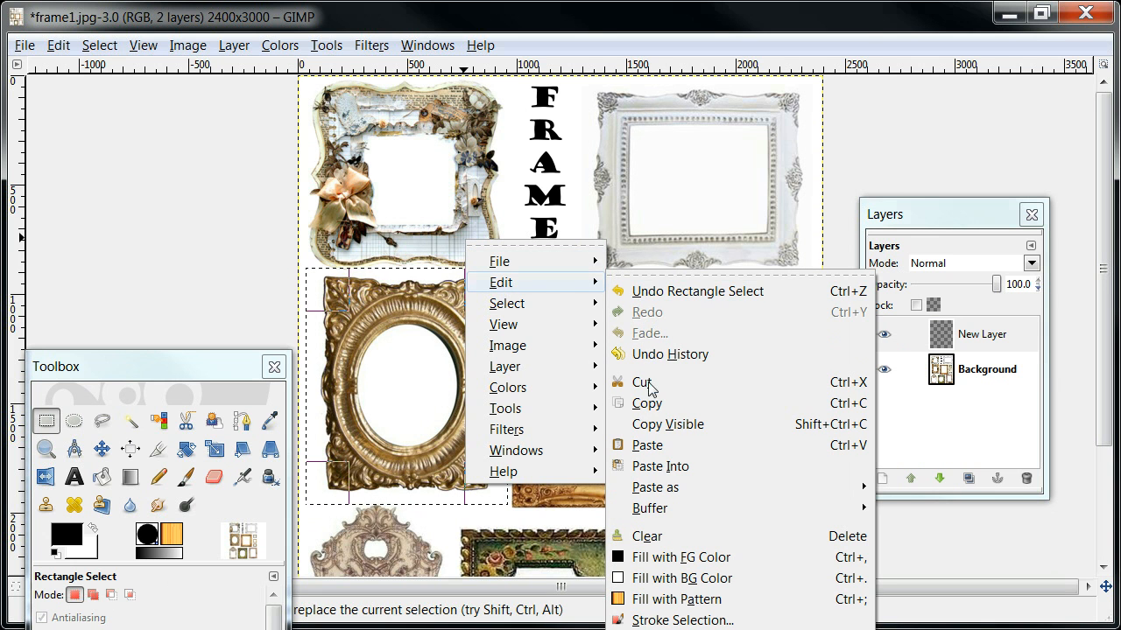
{"action": "left_click", "coordinate": [648, 445]}
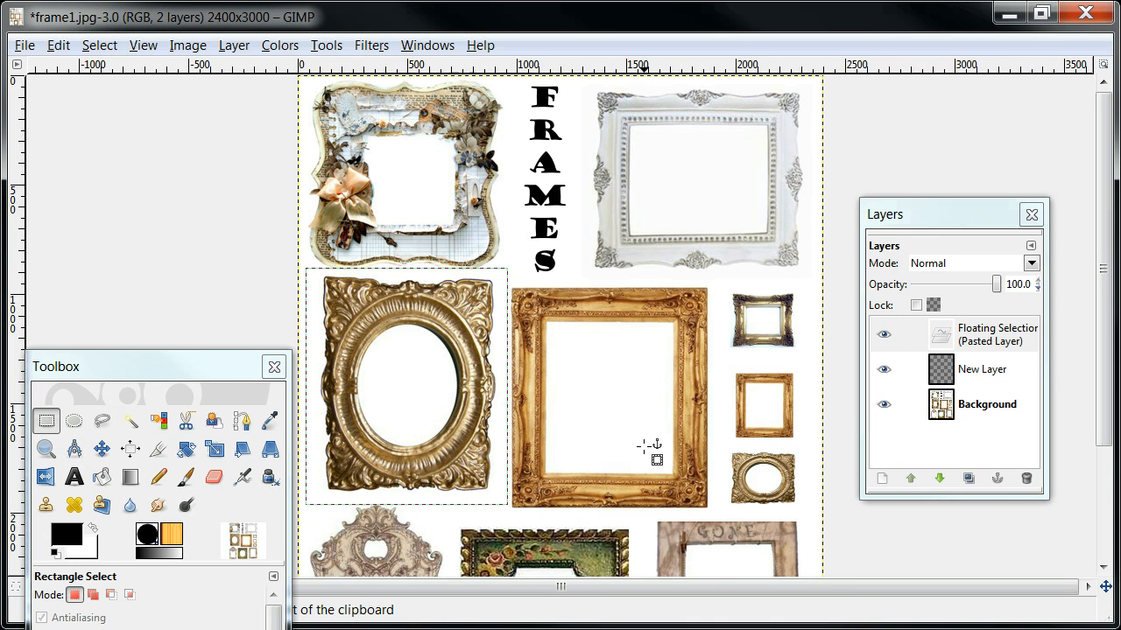
{"action": "left_click", "coordinate": [883, 405]}
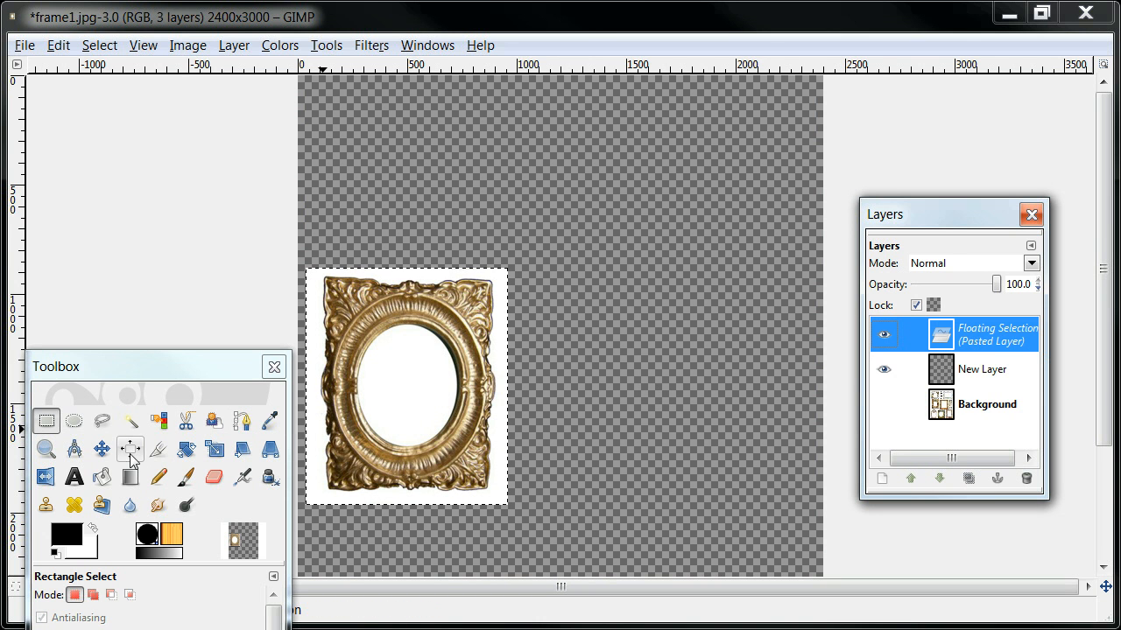
Move the floating gold frame up and across into the upper middle of the canvas
{"action": "left_click", "coordinate": [102, 451]}
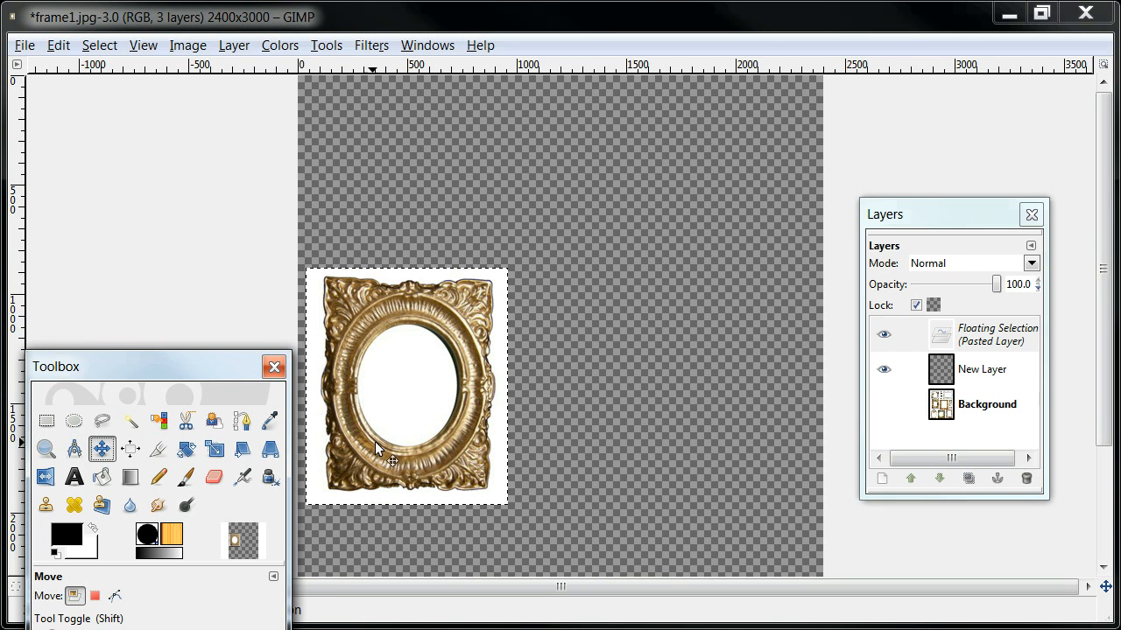
{"action": "left_click_drag", "start_coordinate": [395, 426], "coordinate": [528, 344]}
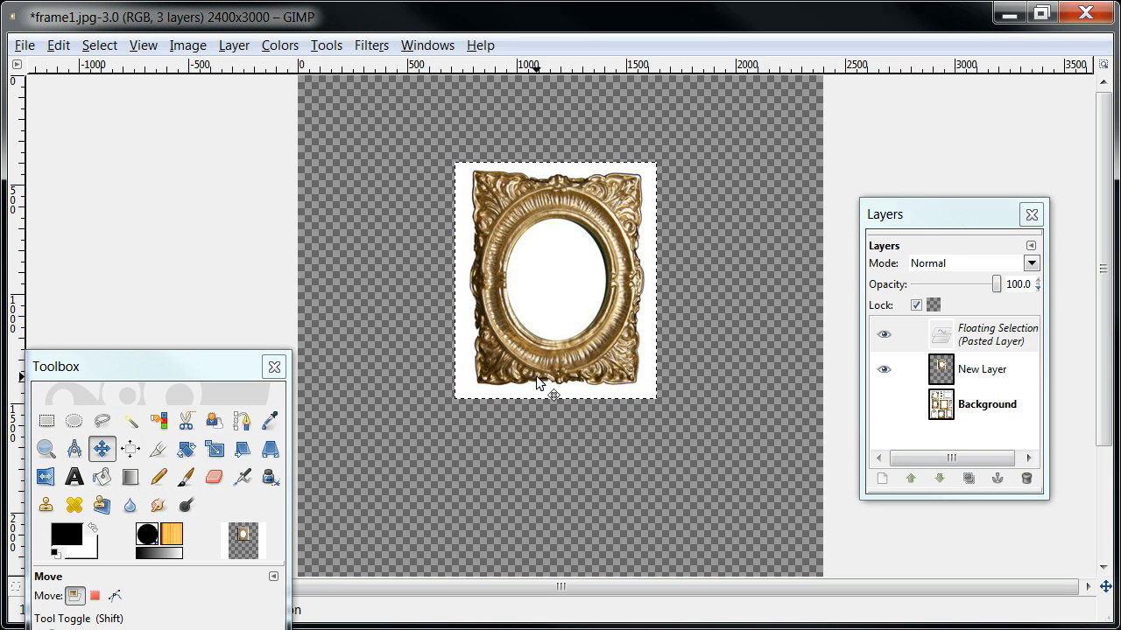
Scale the floating gold frame to 200 percent, with width and height linked
{"action": "left_click", "coordinate": [214, 454]}
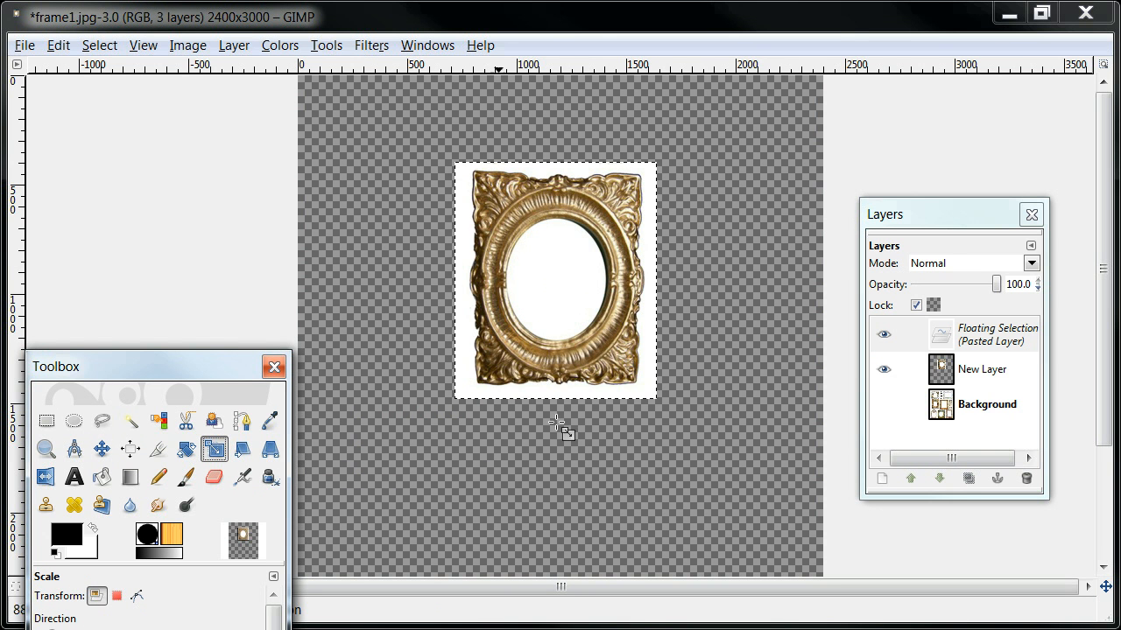
{"action": "left_click", "coordinate": [662, 409]}
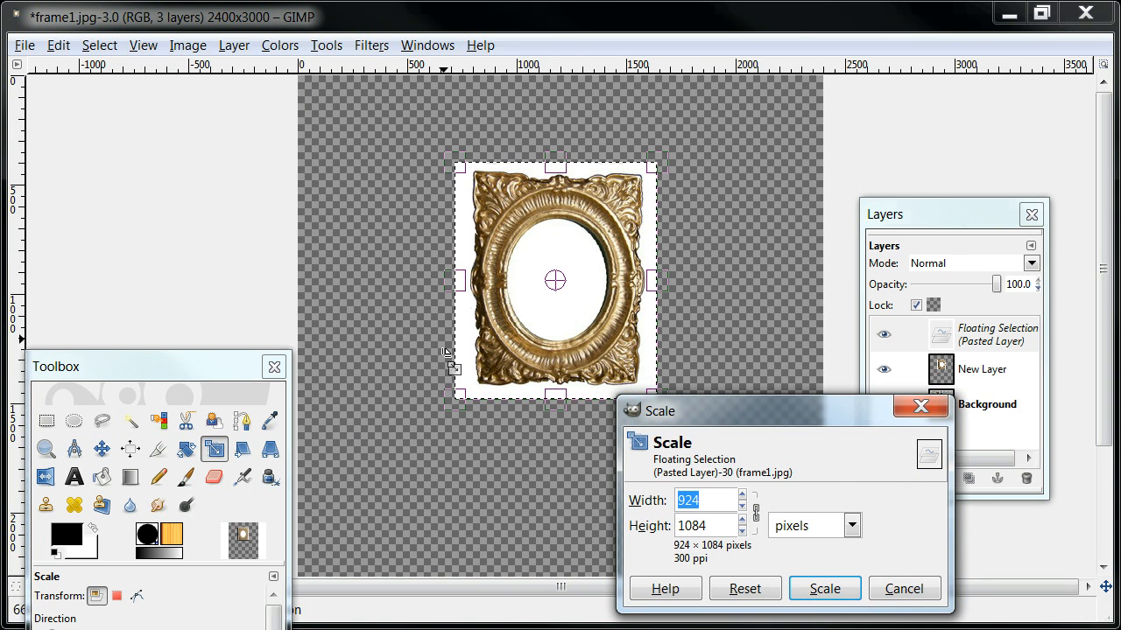
{"action": "left_click_drag", "start_coordinate": [750, 410], "coordinate": [681, 305]}
{"action": "left_click", "coordinate": [785, 420]}
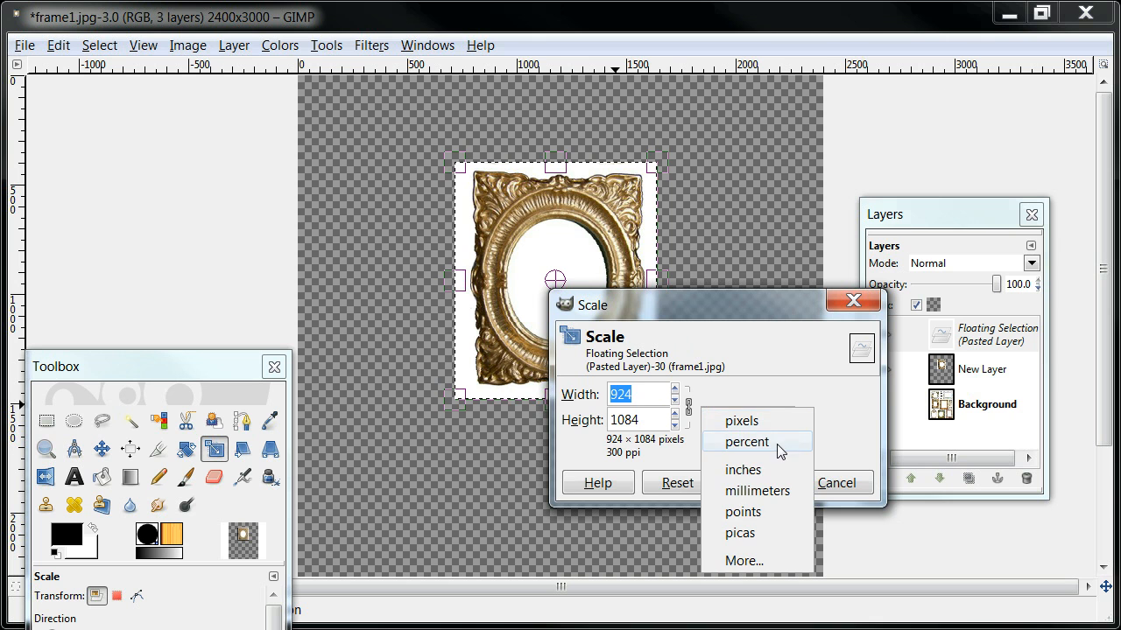
{"action": "left_click", "coordinate": [776, 444]}
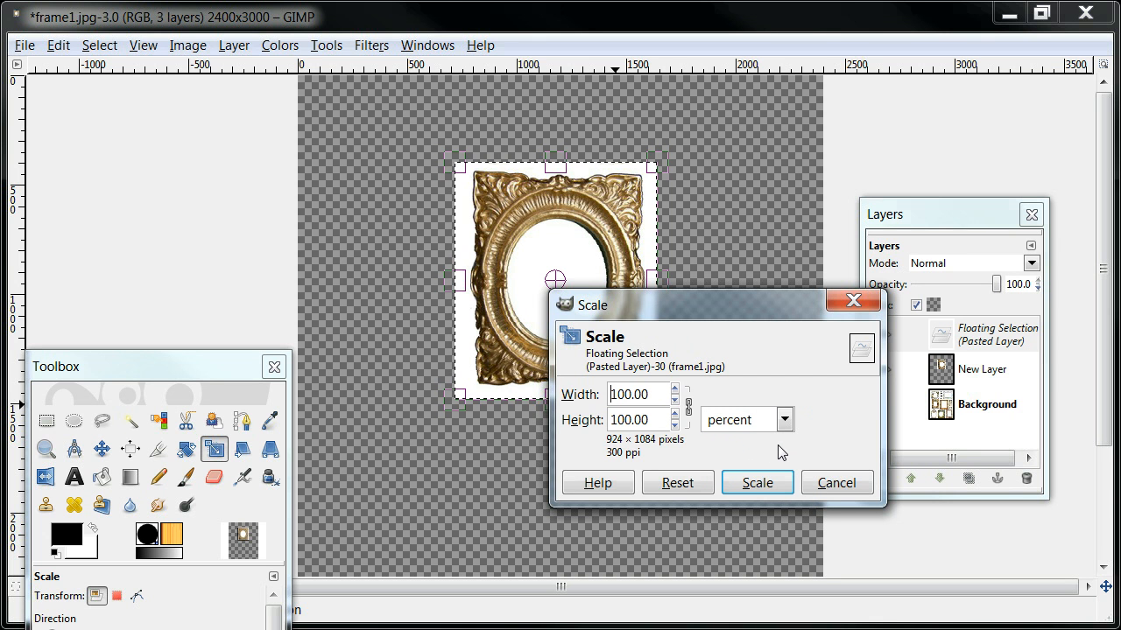
{"action": "left_click", "coordinate": [689, 410]}
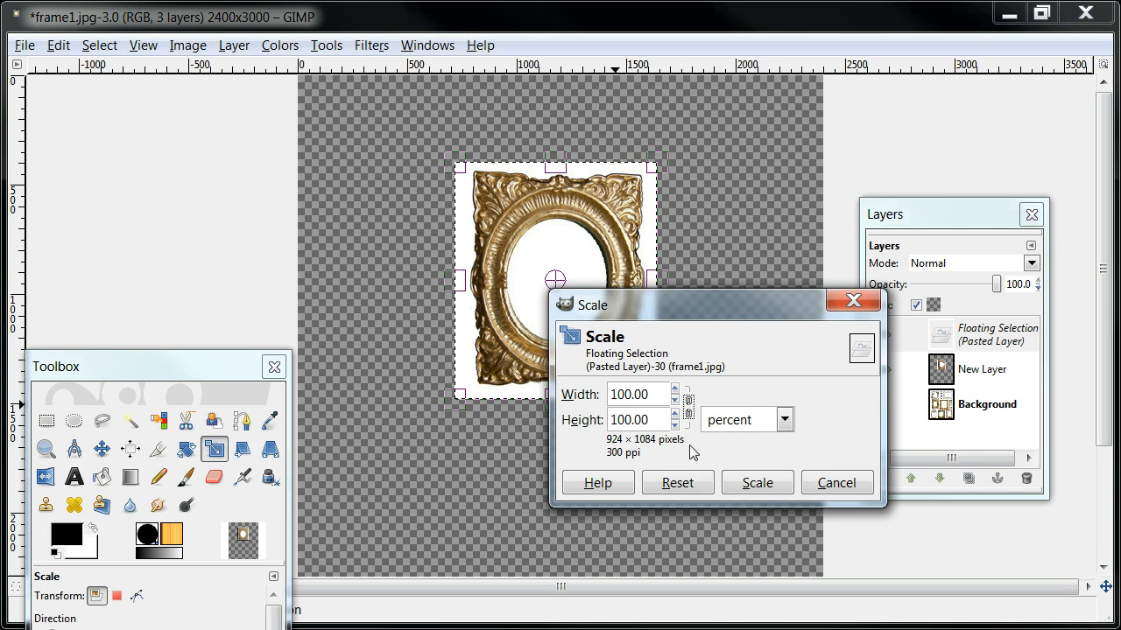
{"action": "double_click", "coordinate": [659, 395]}
{"action": "left_click", "coordinate": [658, 395]}
{"action": "double_click", "coordinate": [656, 396]}
{"action": "left_click", "coordinate": [656, 395]}
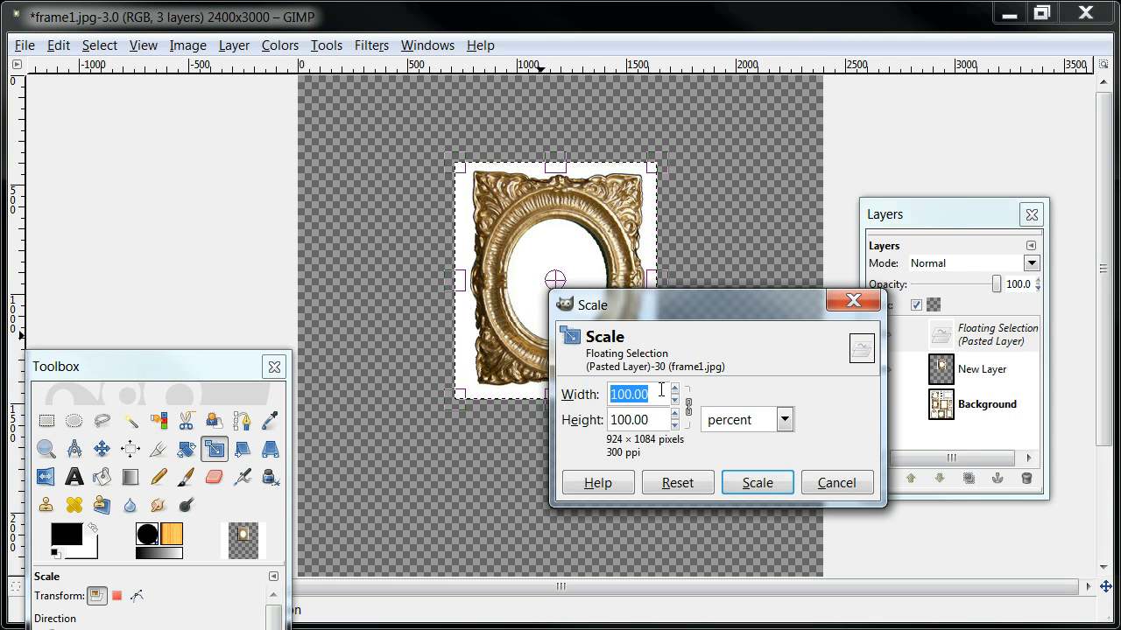
{"action": "type", "text": "20"}
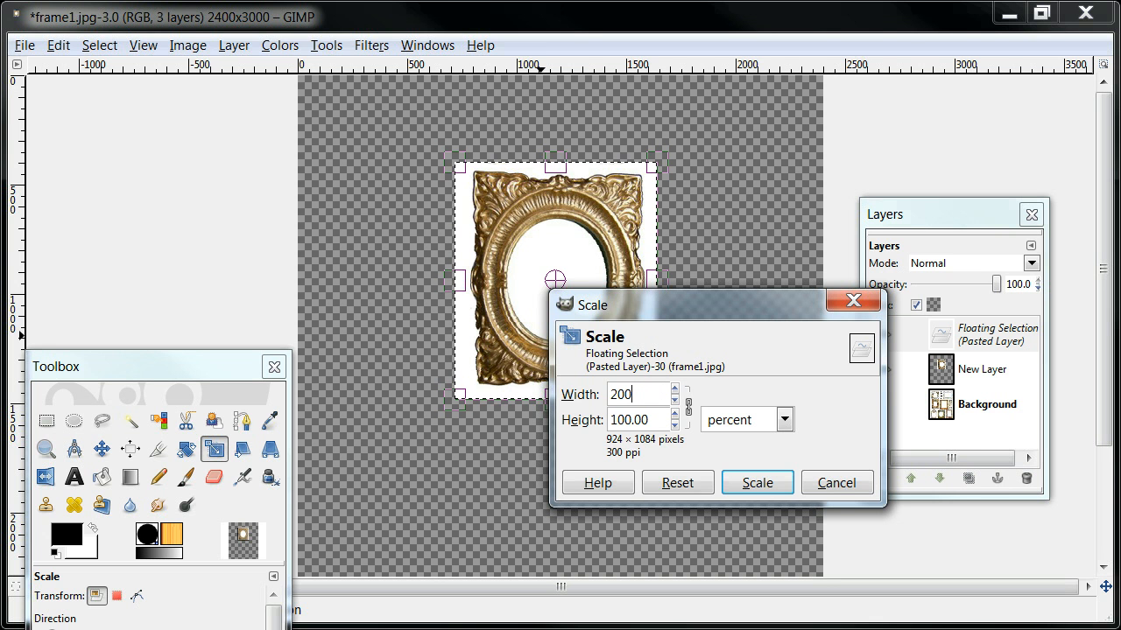
{"action": "type", "text": "0"}
{"action": "left_click", "coordinate": [757, 482]}
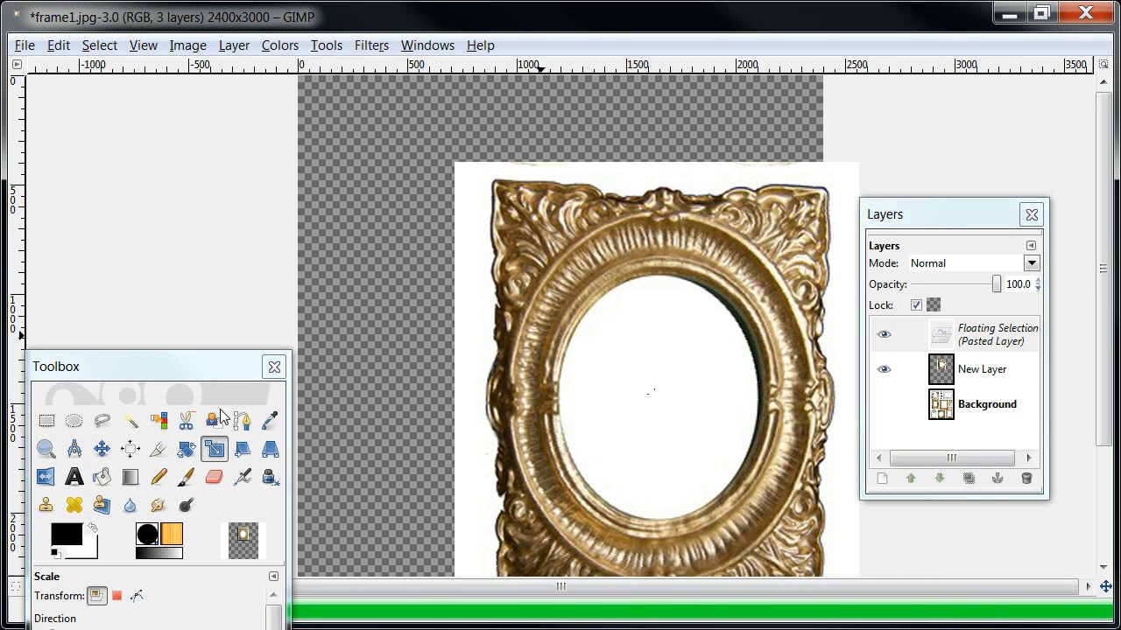
Move the enlarged frame to the horizontal centre of the canvas and anchor the floating selection to New Layer
{"action": "left_click", "coordinate": [101, 450]}
{"action": "mouse_move", "coordinate": [656, 440]}
{"action": "left_mouse_down"}
{"action": "mouse_move", "coordinate": [539, 320]}
{"action": "mouse_move", "coordinate": [552, 363]}
{"action": "left_mouse_up"}
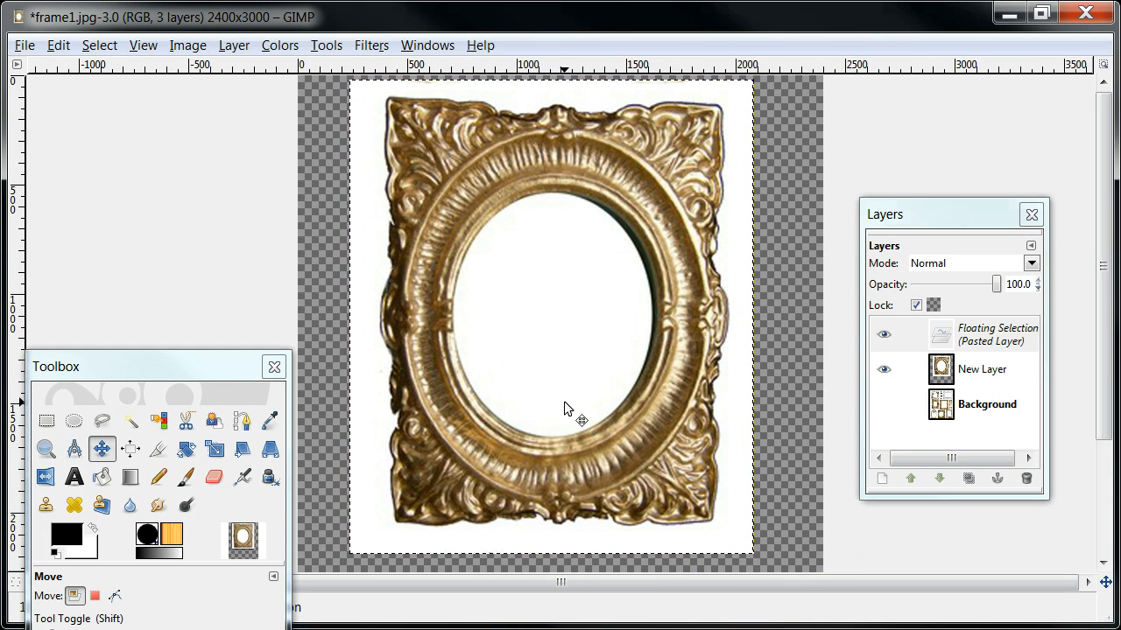
{"action": "left_click", "coordinate": [130, 423]}
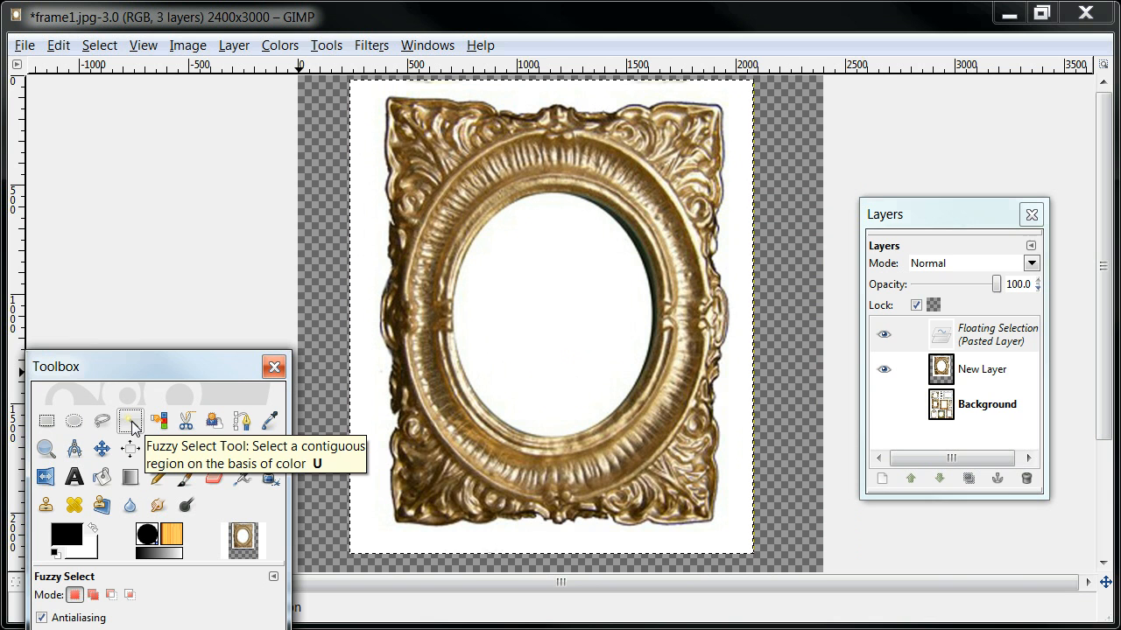
{"action": "left_click", "coordinate": [989, 338]}
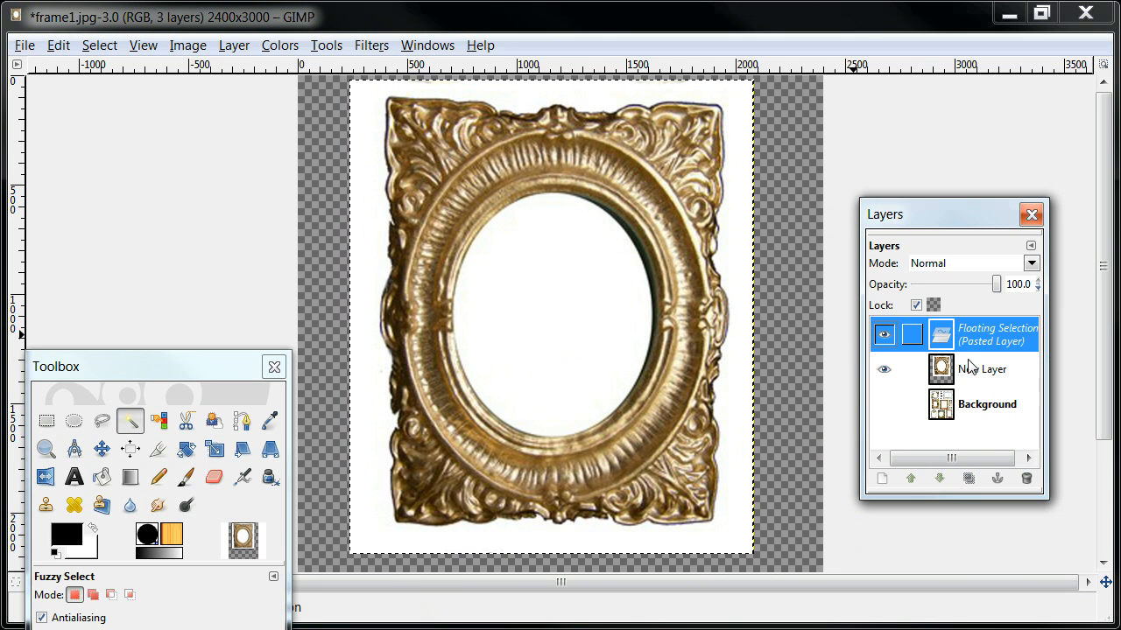
{"action": "left_click", "coordinate": [997, 479]}
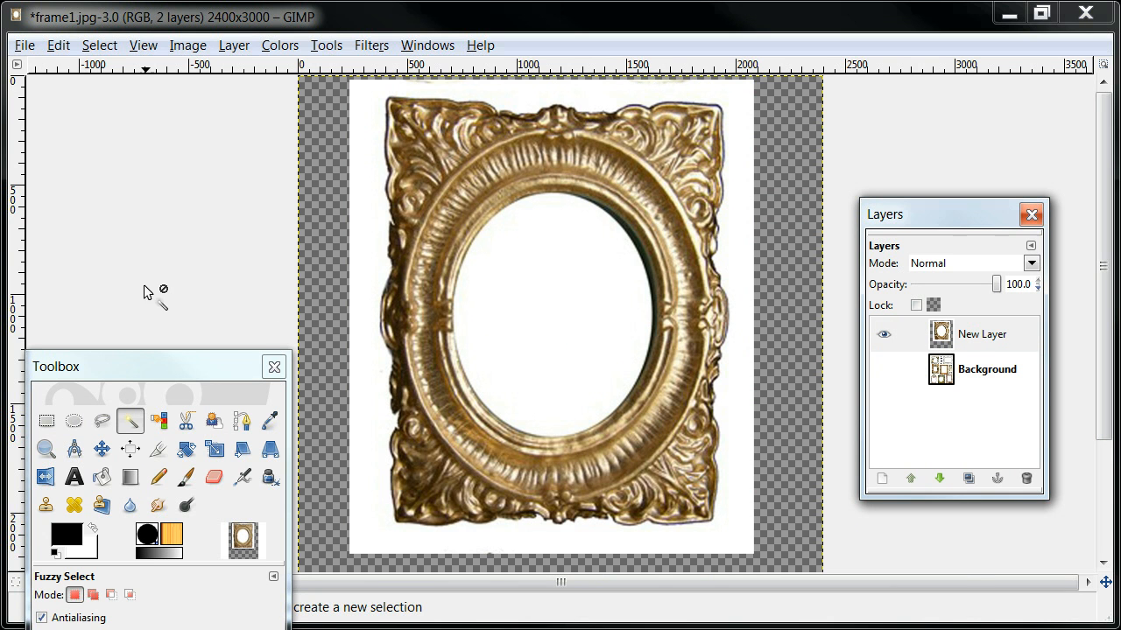
Save the image in XCF format under the new name frame11.xcf in the current folder, without replacing the existing frame1.xcf
{"action": "left_click", "coordinate": [25, 46]}
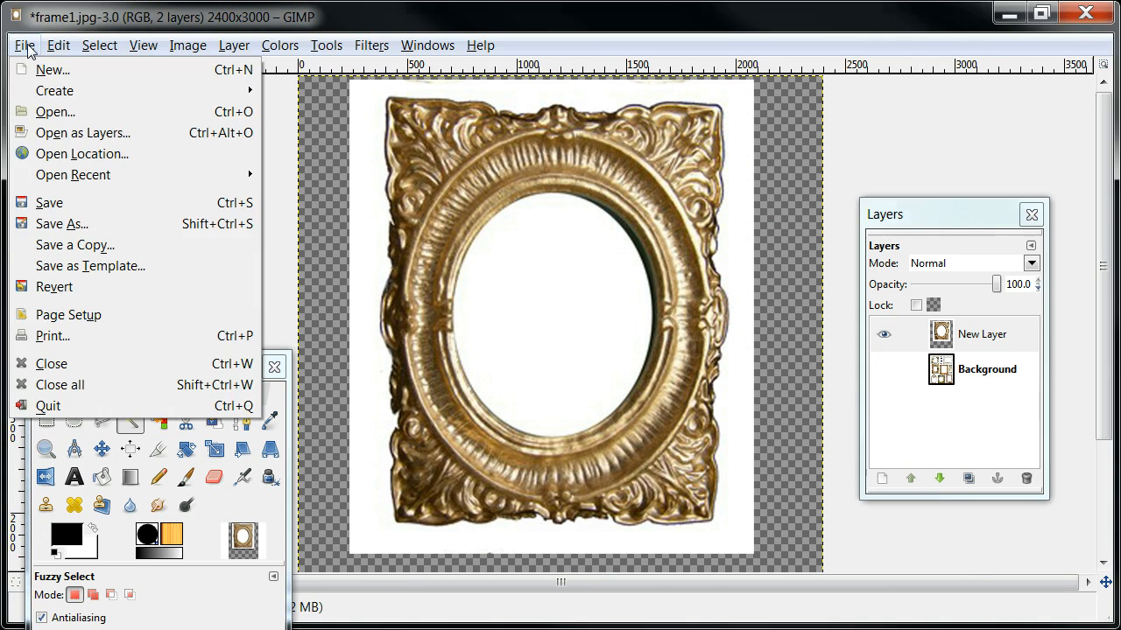
{"action": "left_click", "coordinate": [61, 225]}
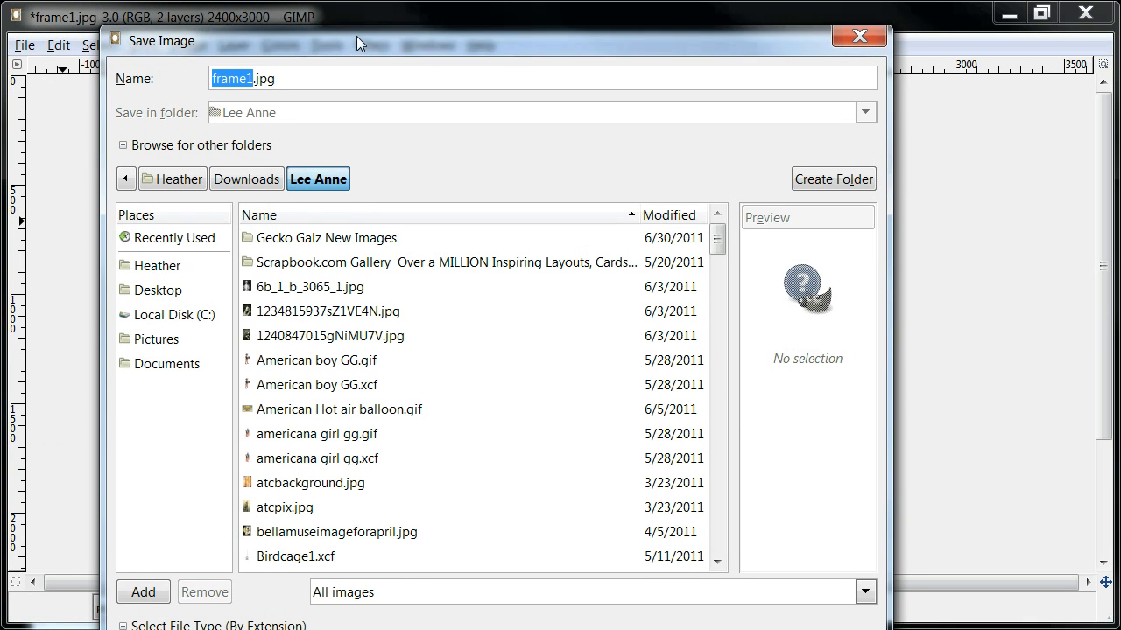
{"action": "left_click", "coordinate": [295, 90]}
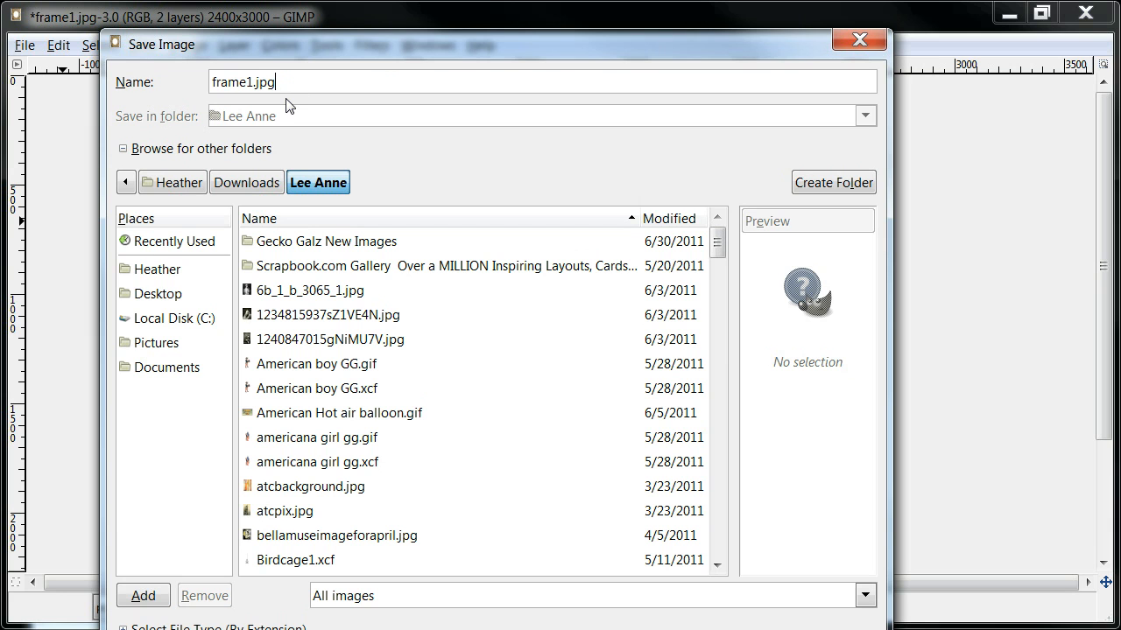
{"action": "key", "text": "BackSpace"}
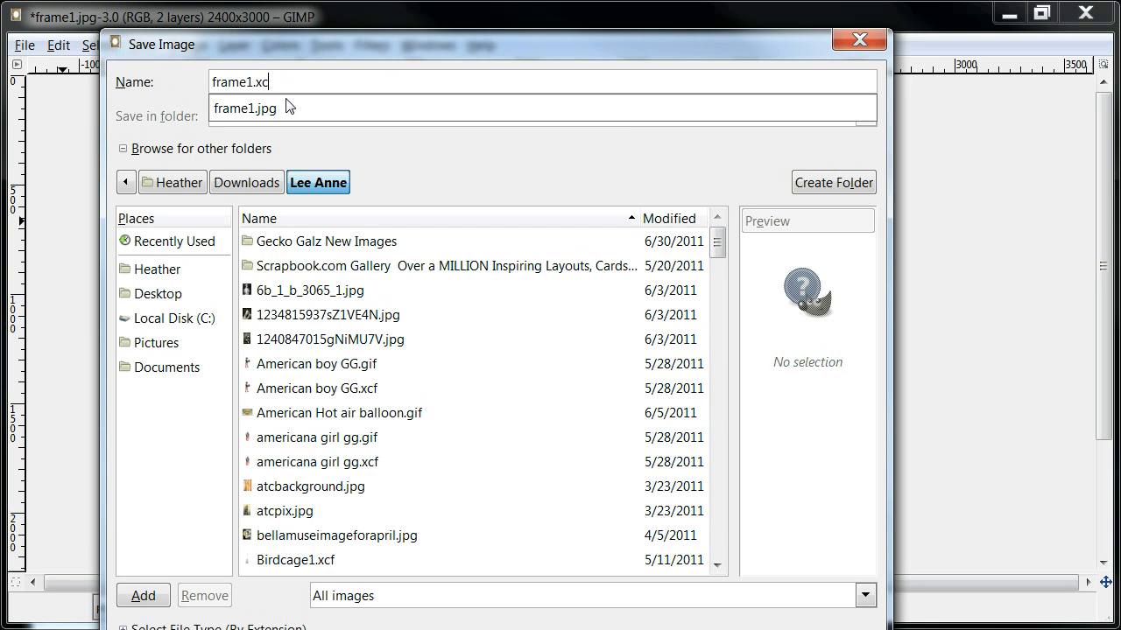
{"action": "type", "text": "xcf"}
{"action": "key", "text": "Return"}
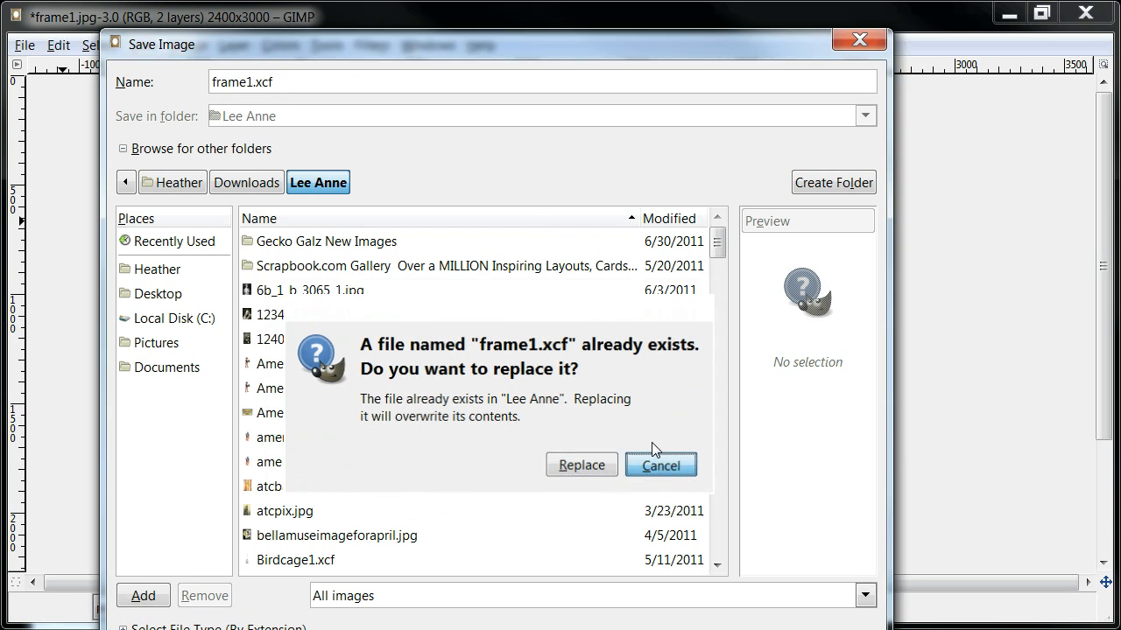
{"action": "left_click", "coordinate": [661, 465]}
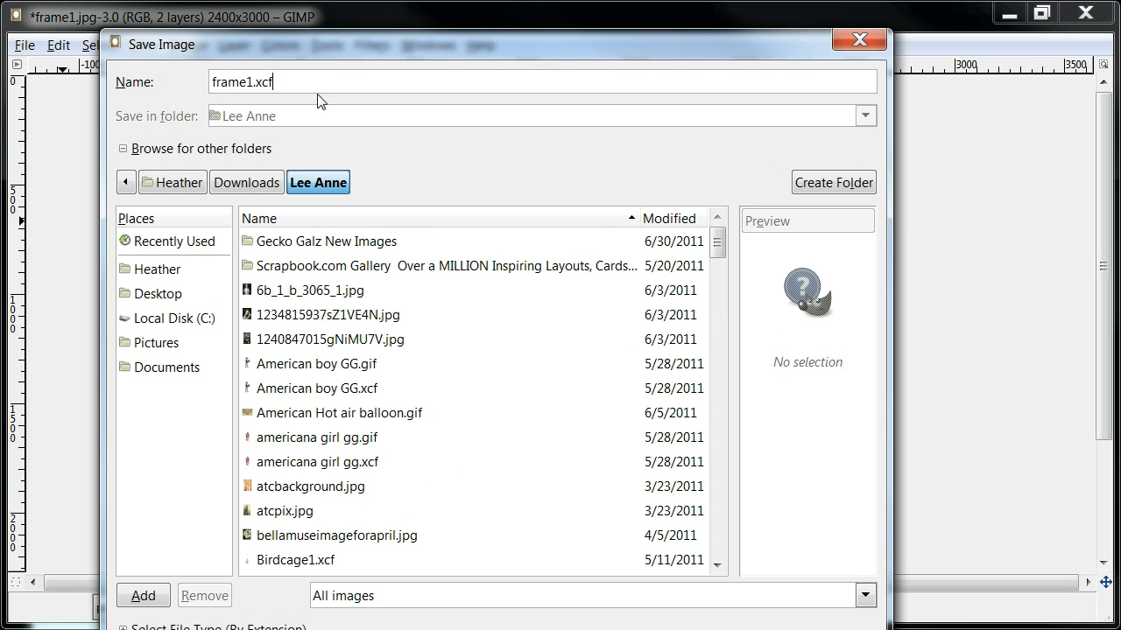
{"action": "left_click", "coordinate": [260, 82]}
{"action": "type", "text": "1"}
{"action": "key", "text": "Return"}
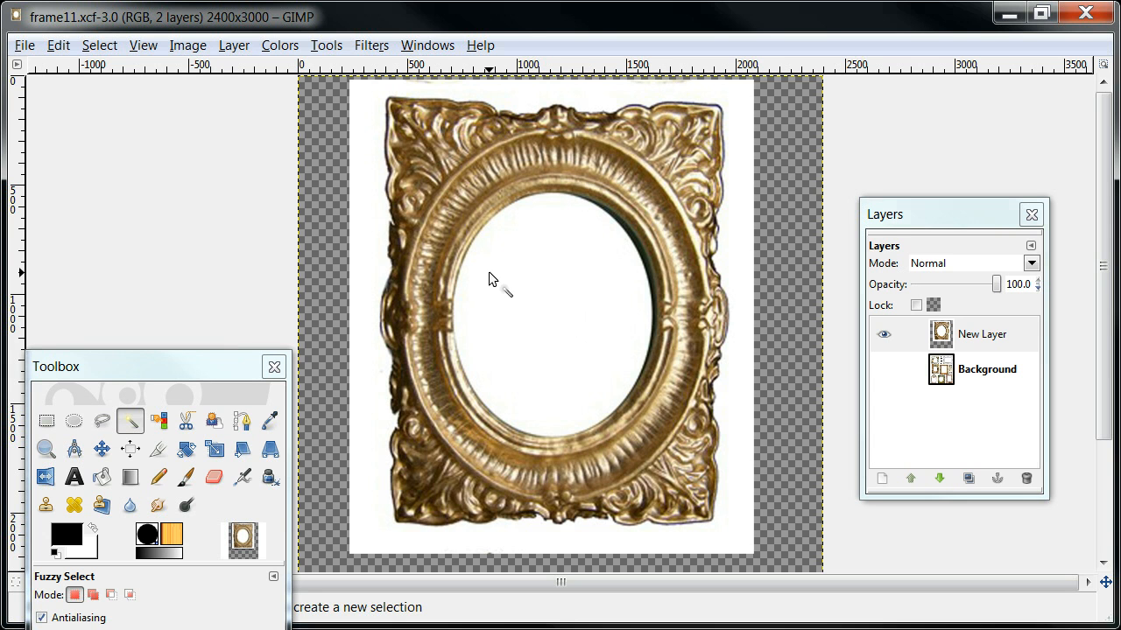
Select the white area inside the oval opening with Fuzzy Select and cut it from New Layer
{"action": "left_click", "coordinate": [525, 279]}
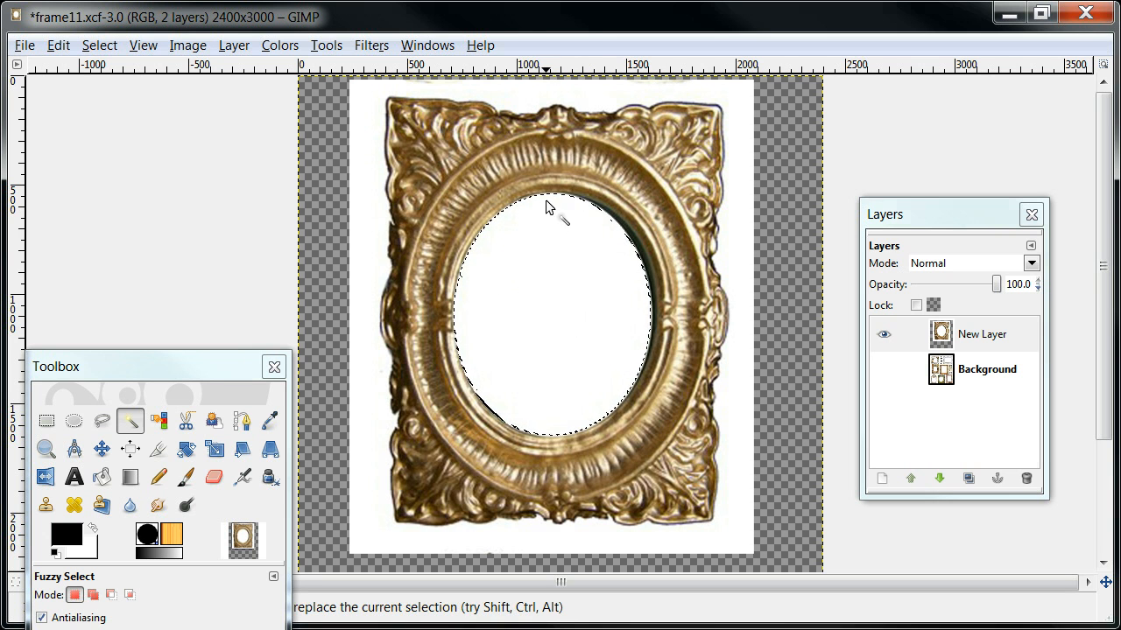
{"action": "right_click", "coordinate": [540, 238]}
{"action": "mouse_move", "coordinate": [571, 278]}
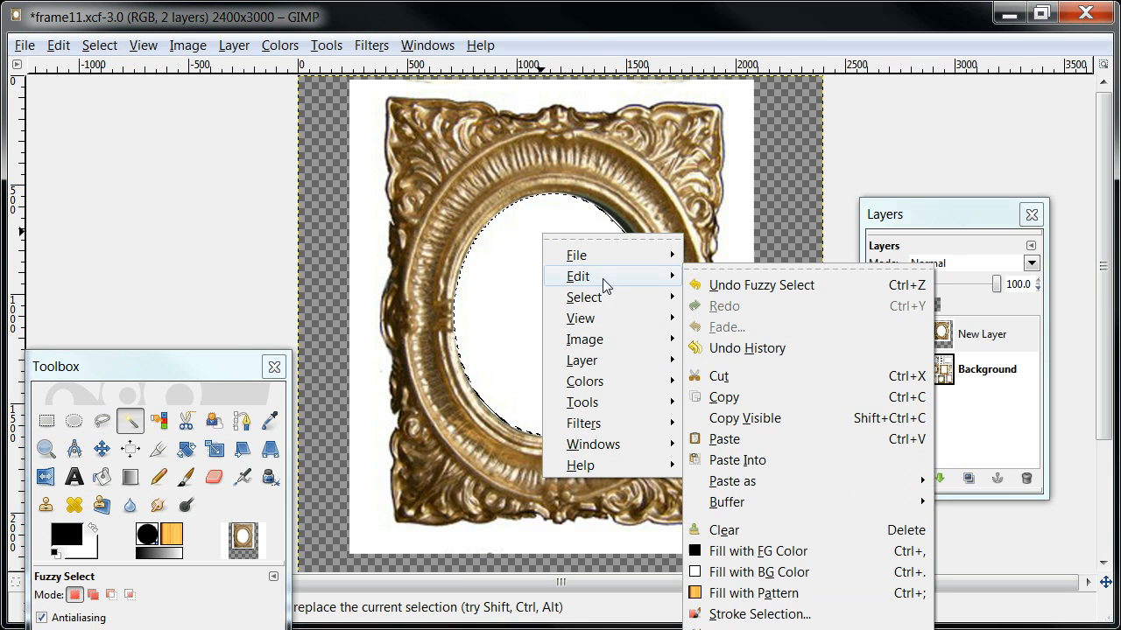
{"action": "left_click", "coordinate": [719, 379]}
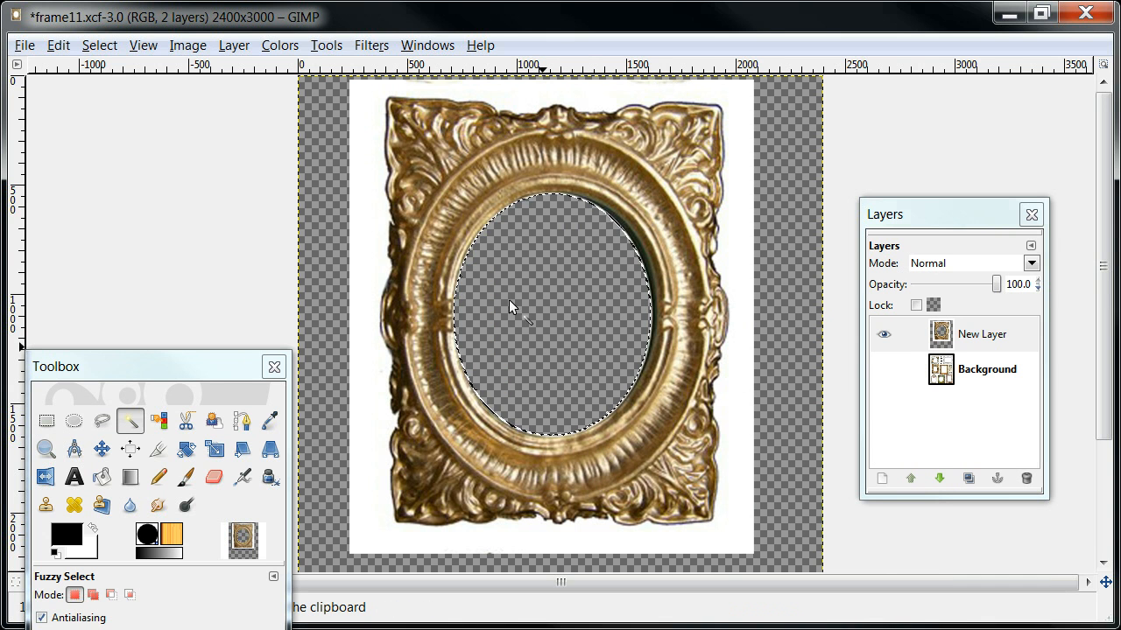
Undo the cut of the oval opening and clear the selection
{"action": "left_click", "coordinate": [58, 46]}
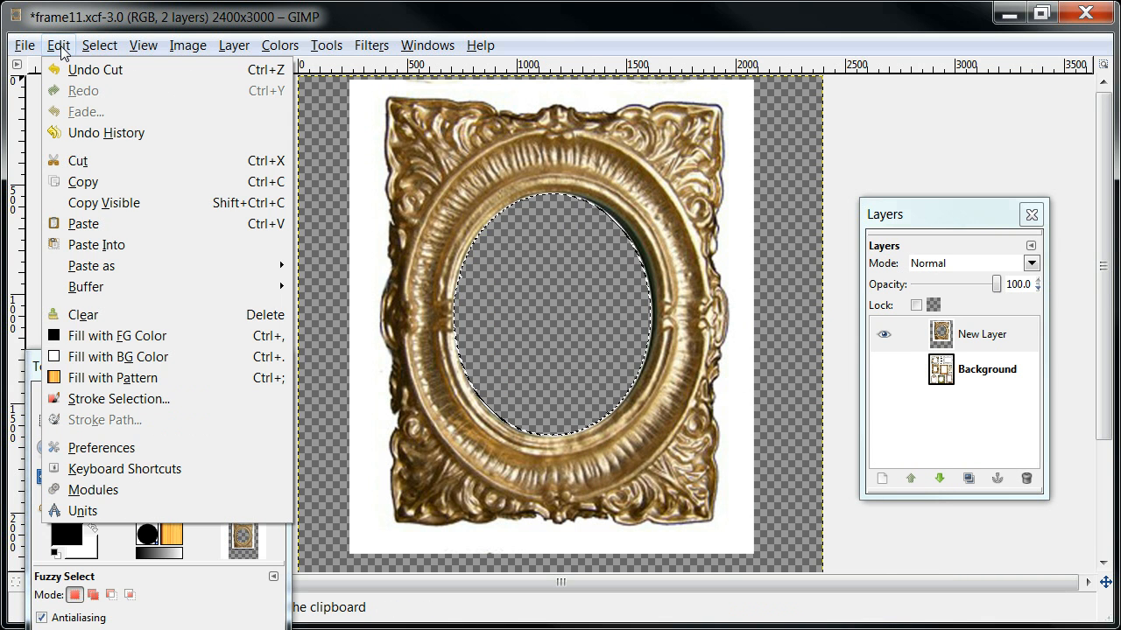
{"action": "left_click", "coordinate": [90, 72]}
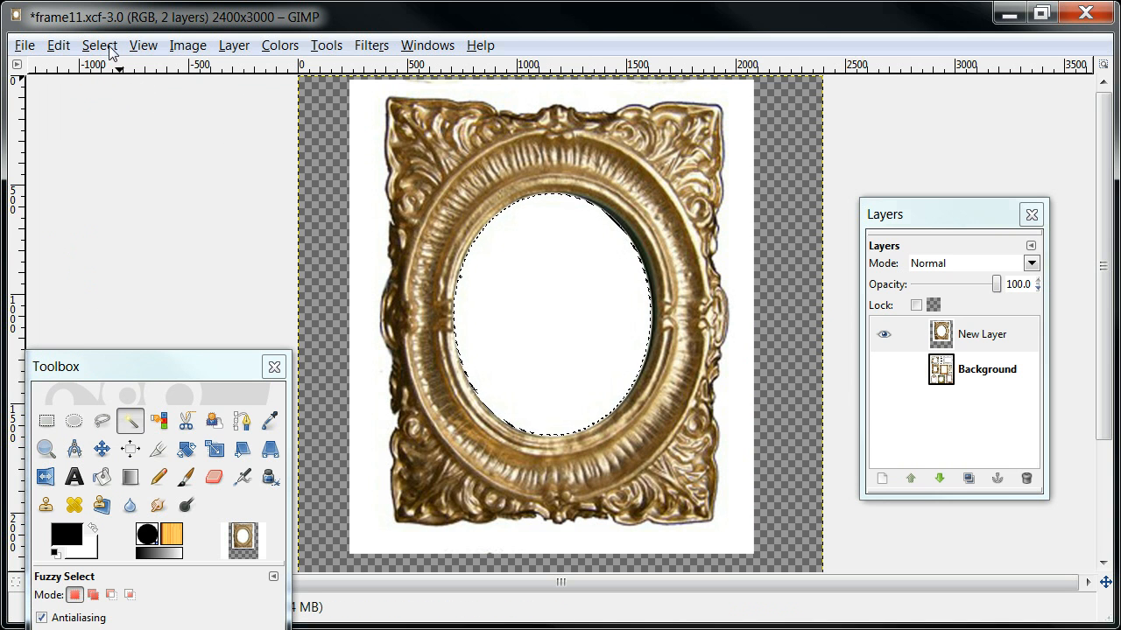
{"action": "left_click", "coordinate": [108, 51]}
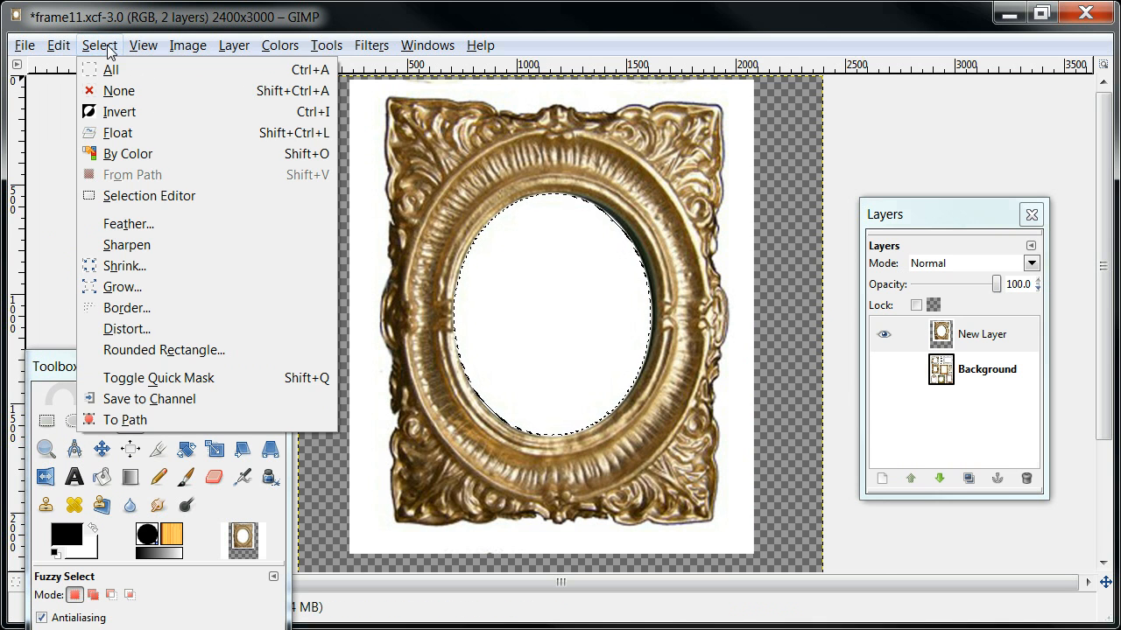
{"action": "left_click", "coordinate": [117, 91]}
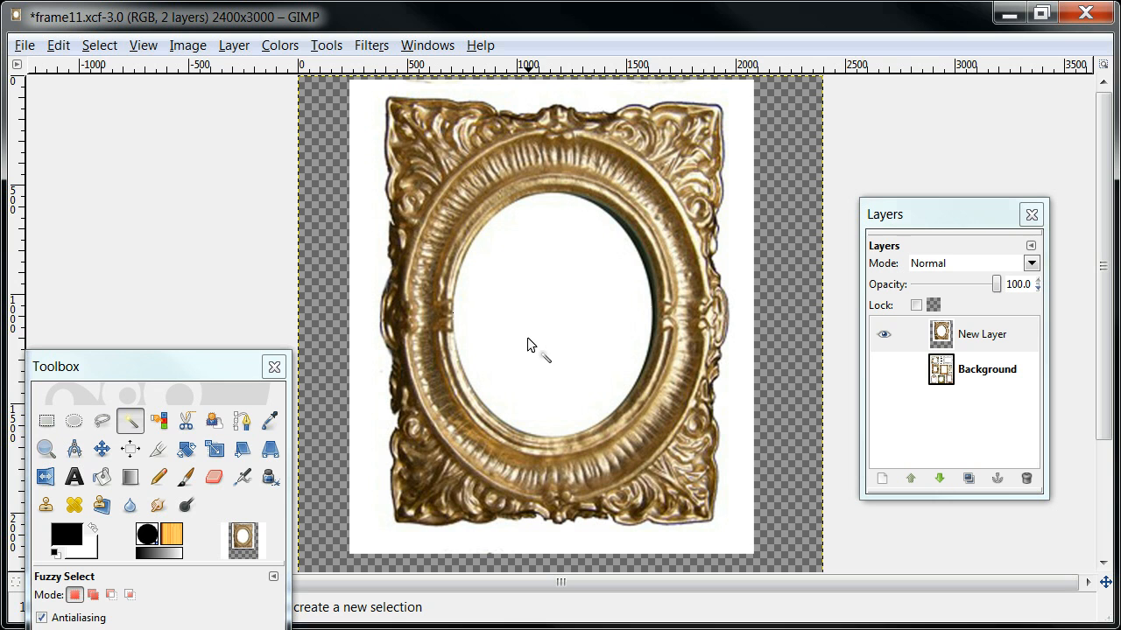
Select the white areas inside the oval opening and around the frame with Fuzzy Select, cut both from New Layer, and clear the selection
{"action": "left_click", "coordinate": [512, 318]}
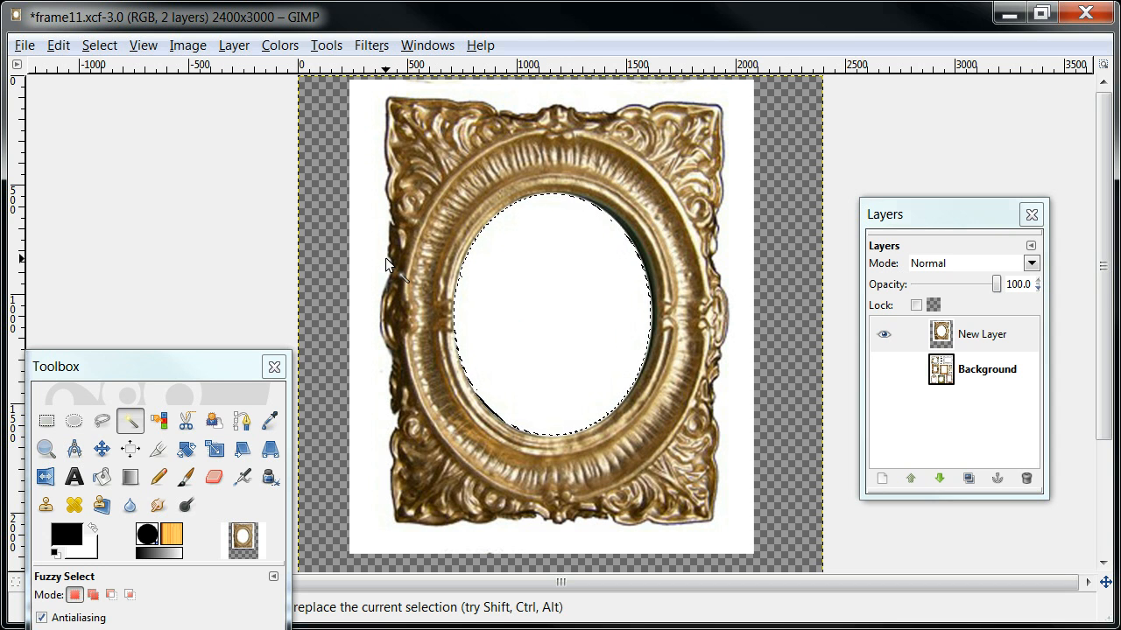
{"action": "key", "text": "shift"}
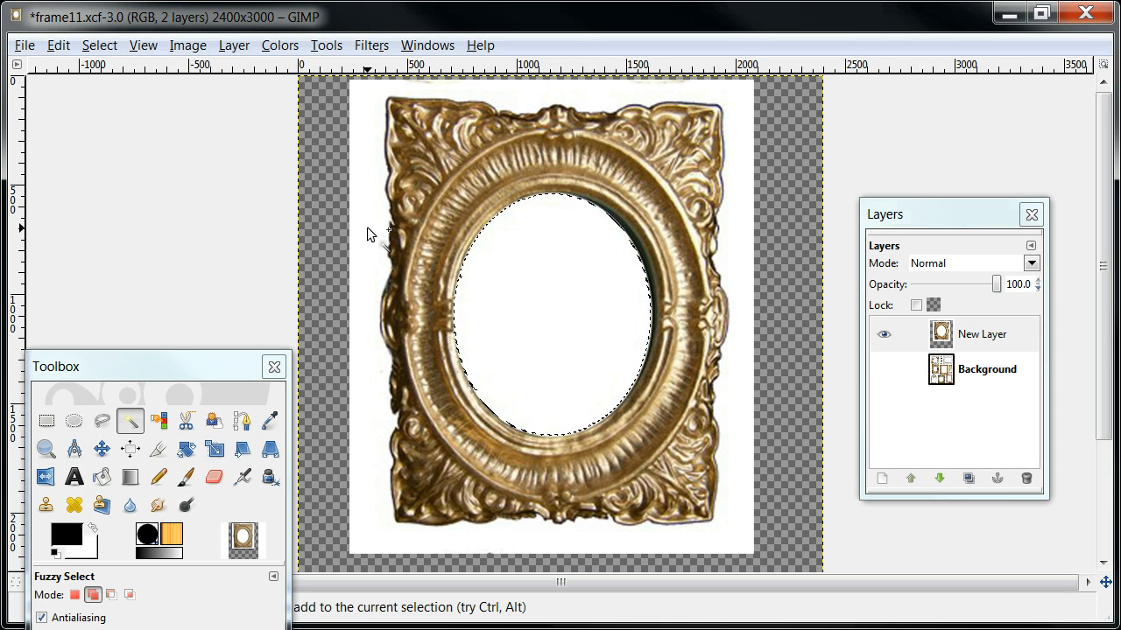
{"action": "left_click", "coordinate": [367, 227], "text": "shift"}
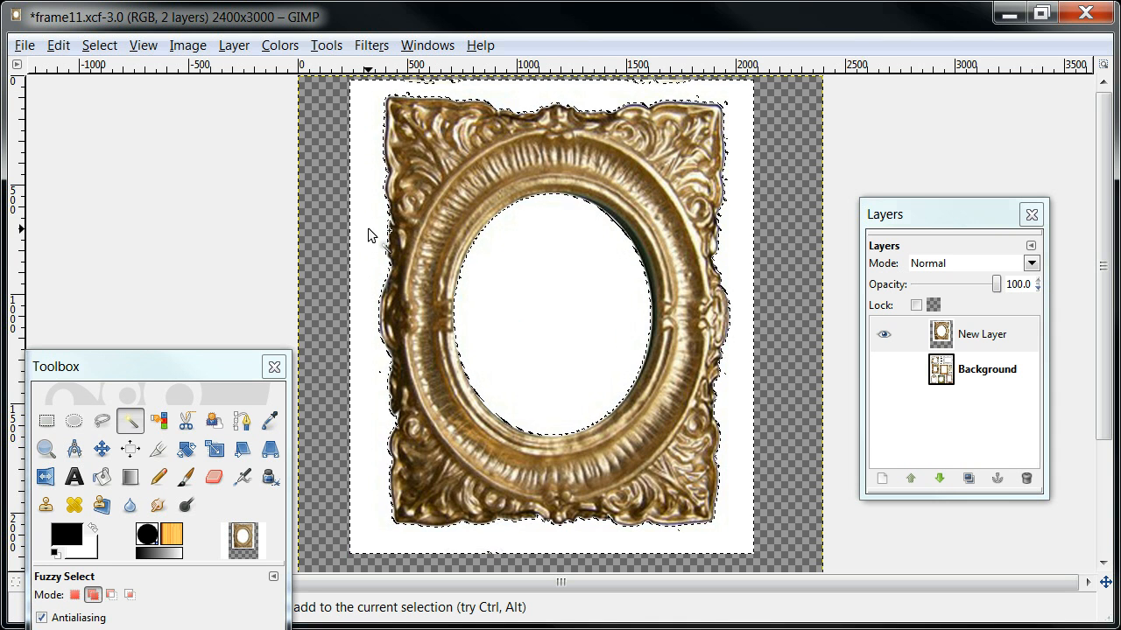
{"action": "right_click", "coordinate": [585, 267]}
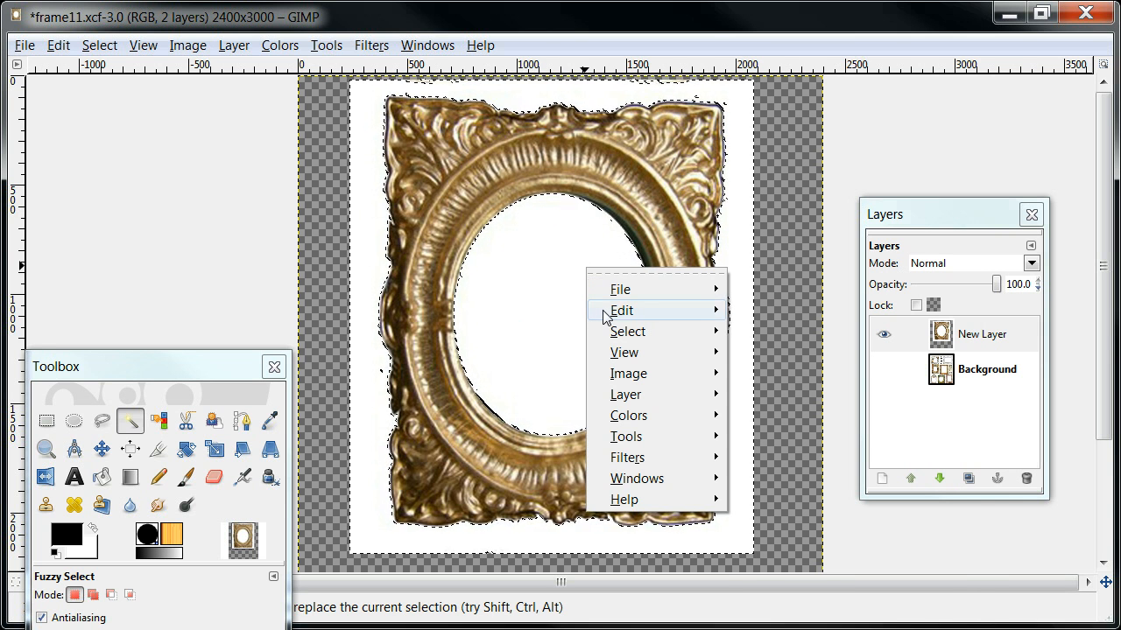
{"action": "mouse_move", "coordinate": [603, 317]}
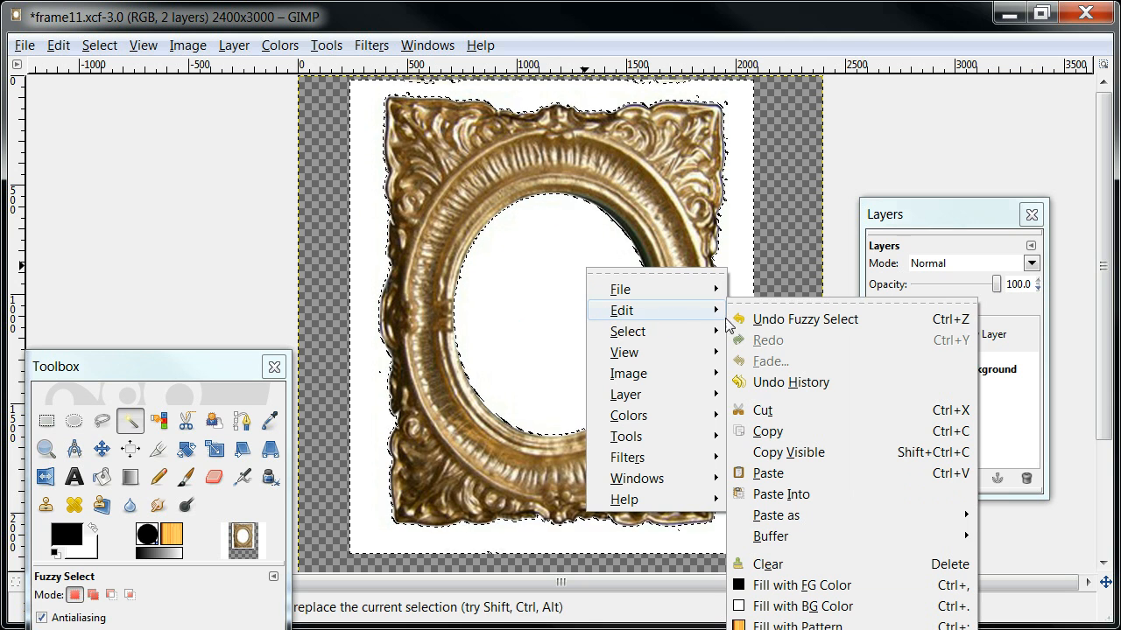
{"action": "left_click", "coordinate": [763, 411]}
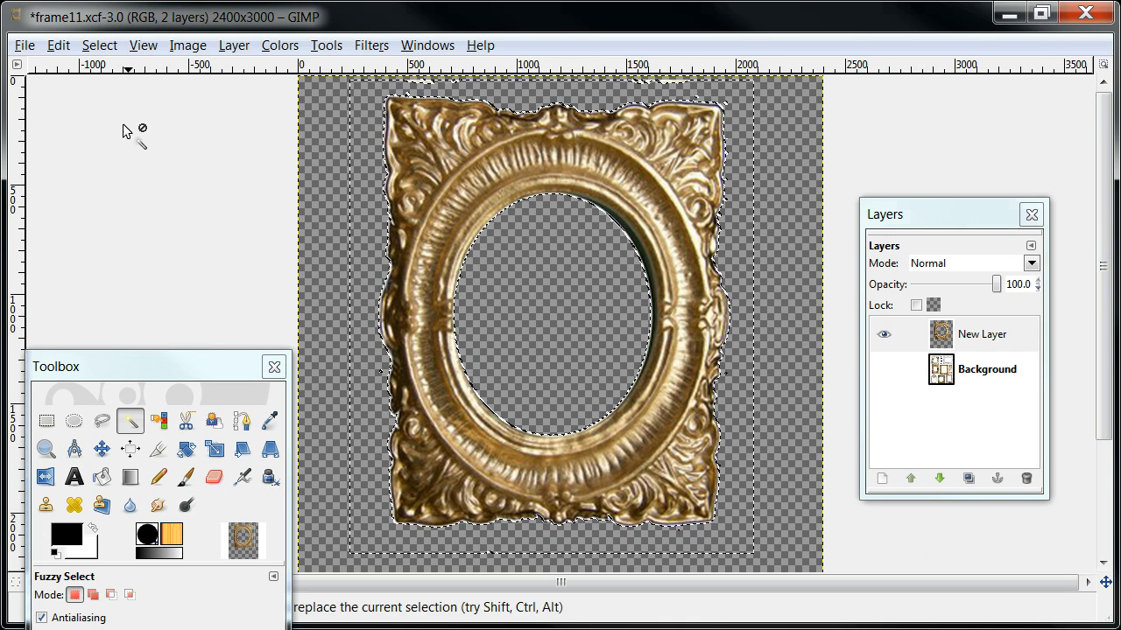
{"action": "left_click", "coordinate": [99, 45]}
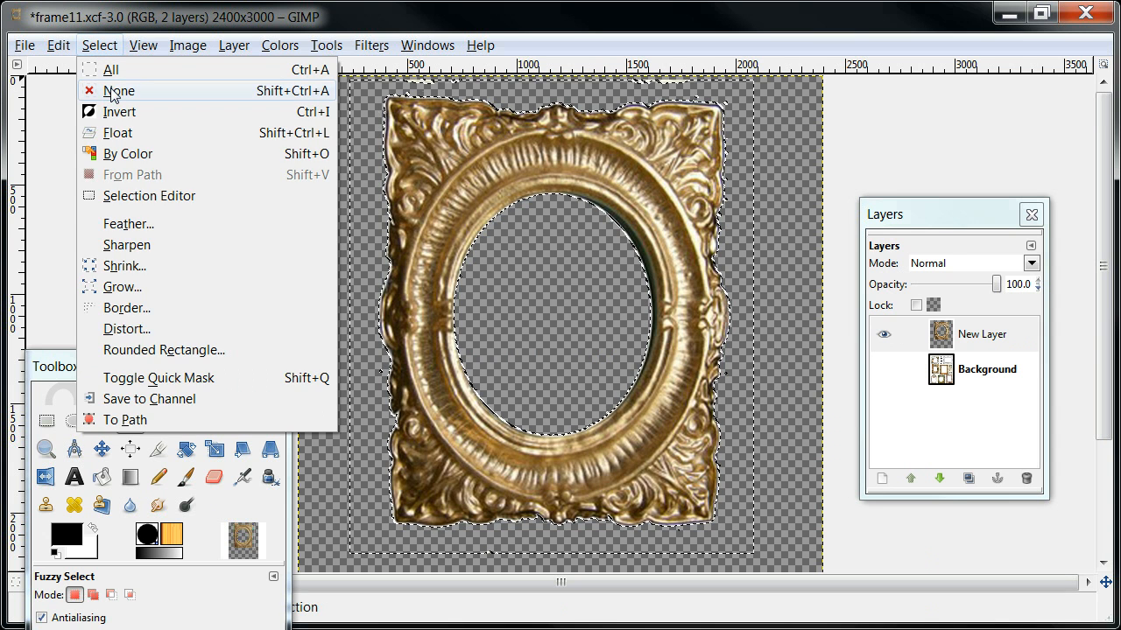
{"action": "left_click", "coordinate": [112, 91]}
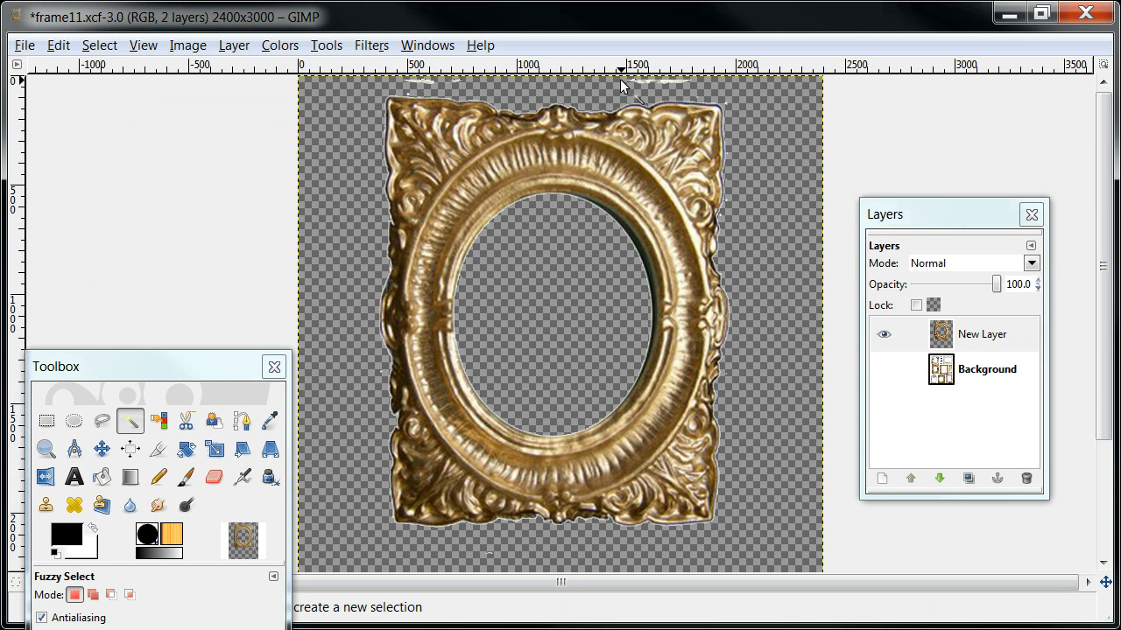
Erase the stray white streak above the frame's upper right corner with the Eraser
{"action": "left_click", "coordinate": [213, 478]}
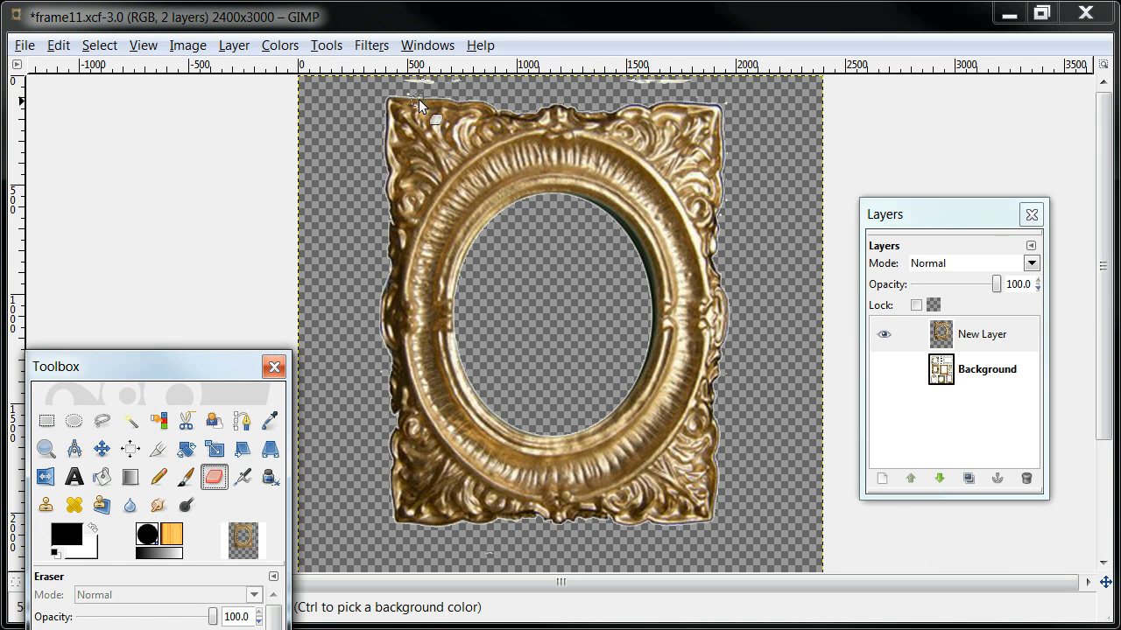
{"action": "left_click", "coordinate": [46, 448]}
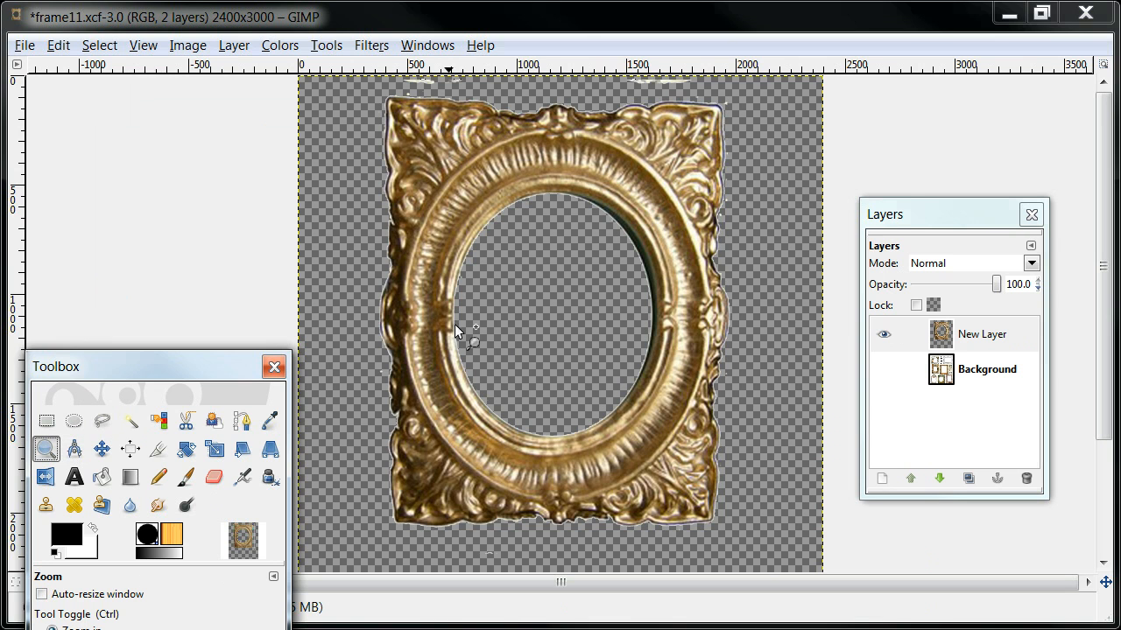
{"action": "left_click", "coordinate": [487, 285]}
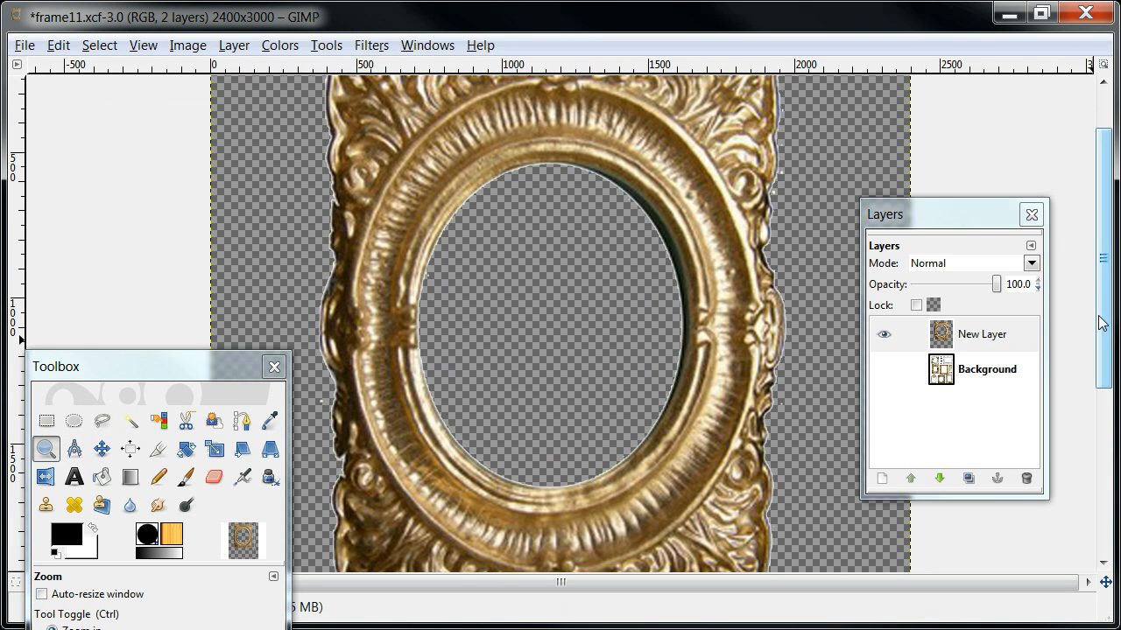
{"action": "left_click_drag", "start_coordinate": [1102, 328], "coordinate": [1102, 278]}
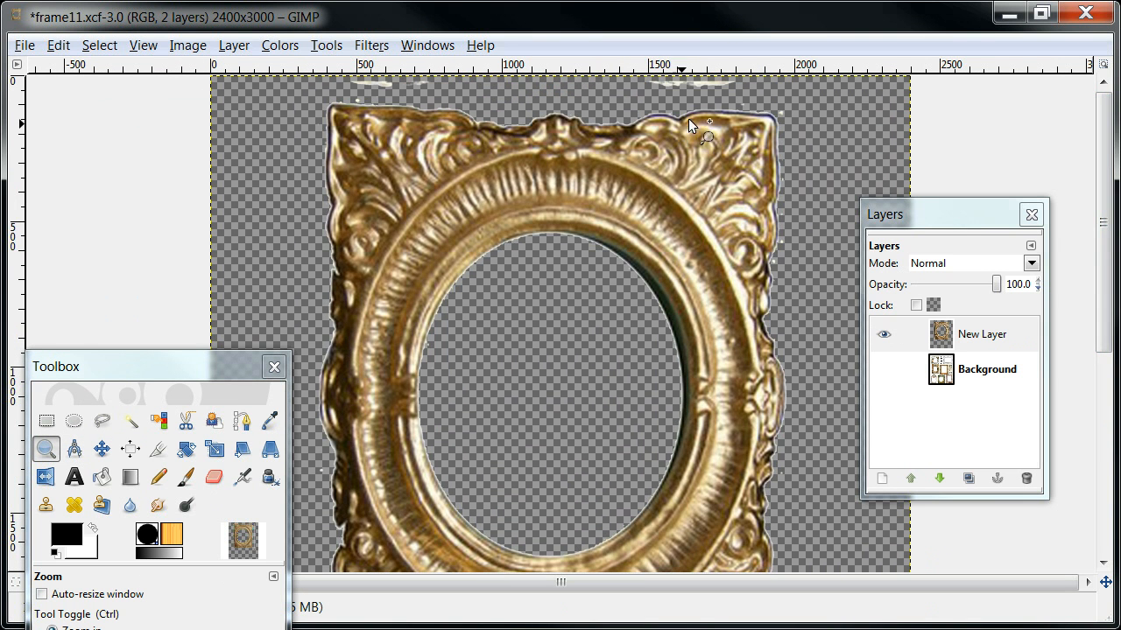
{"action": "left_click", "coordinate": [213, 476]}
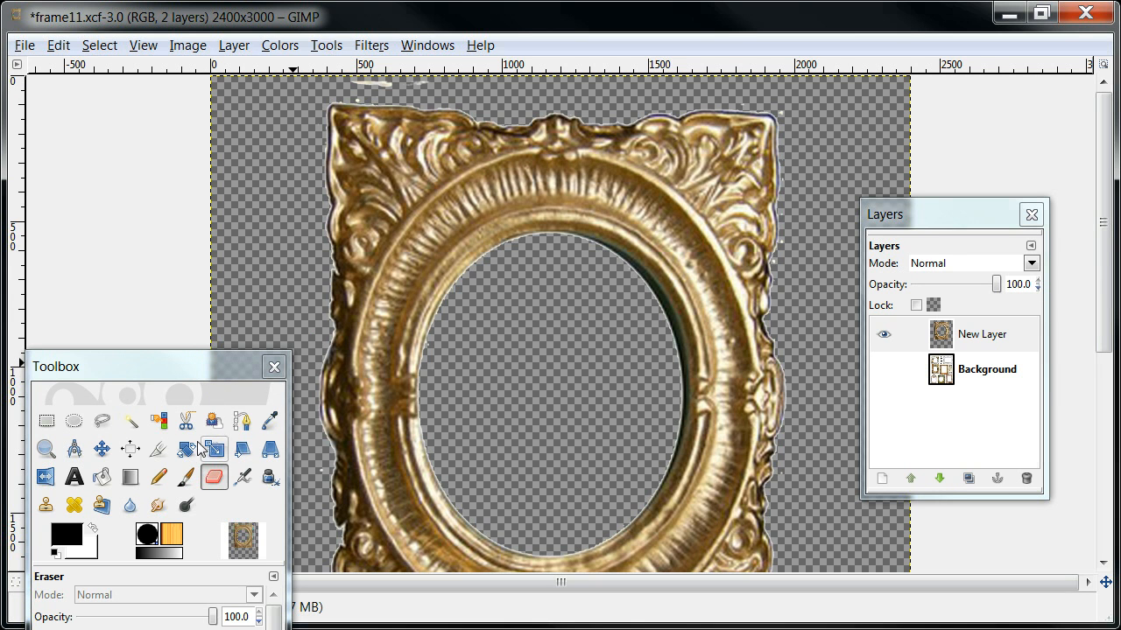
Select the transparent background around the frame with Fuzzy Select and try the Eraser inside that selection
{"action": "left_click", "coordinate": [129, 421]}
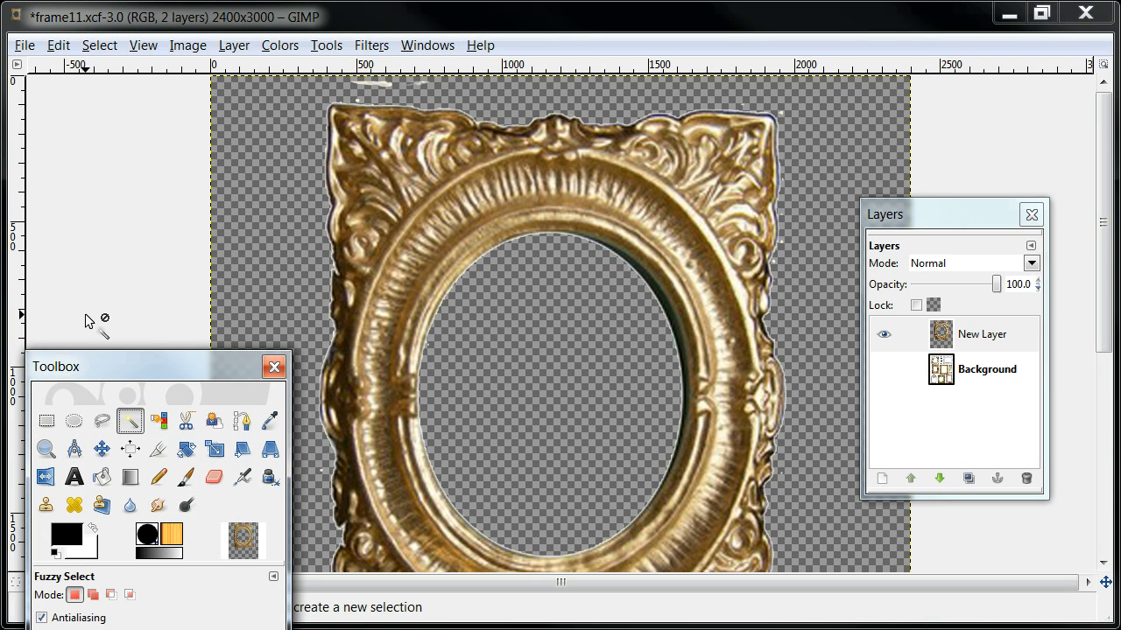
{"action": "left_click", "coordinate": [261, 226]}
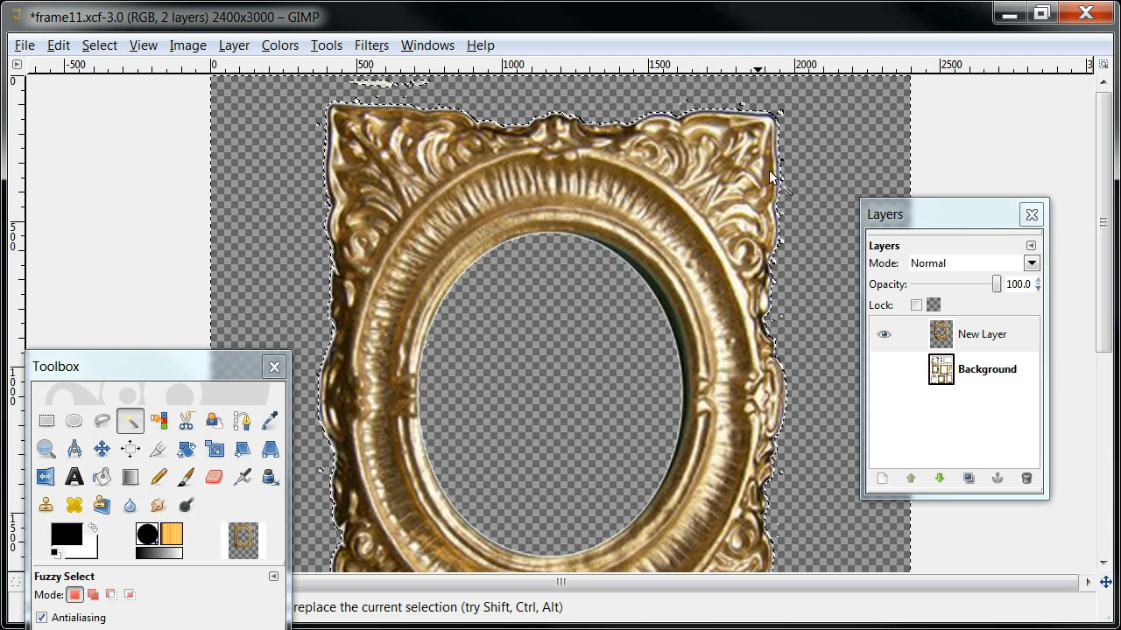
{"action": "left_click_drag", "start_coordinate": [1105, 133], "coordinate": [1084, 111]}
{"action": "left_click", "coordinate": [213, 477]}
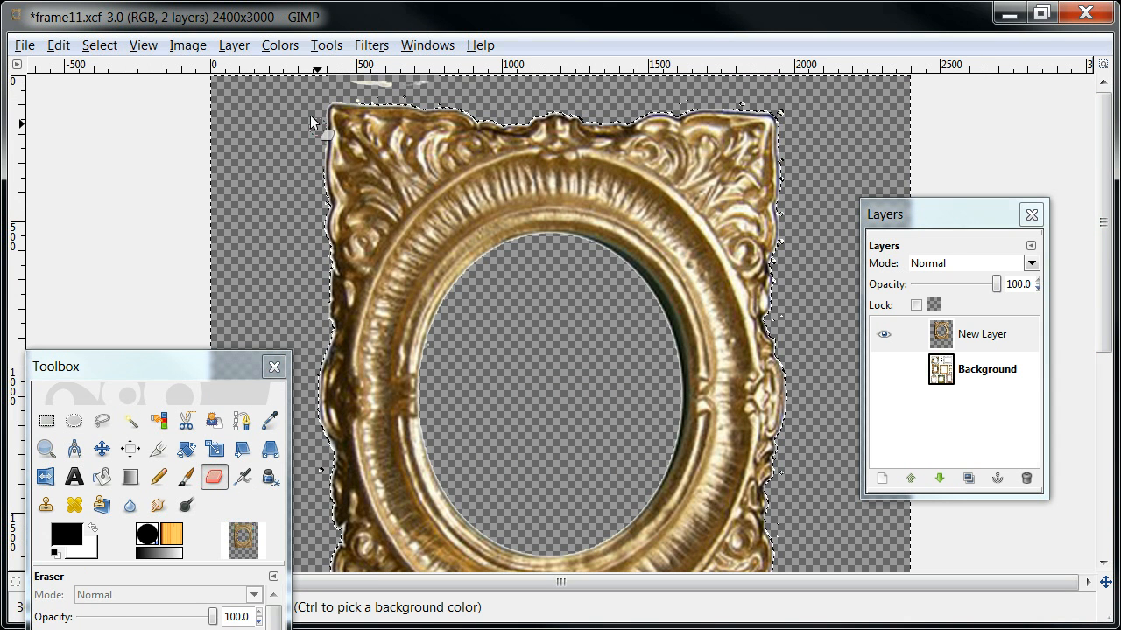
{"action": "left_click", "coordinate": [252, 204]}
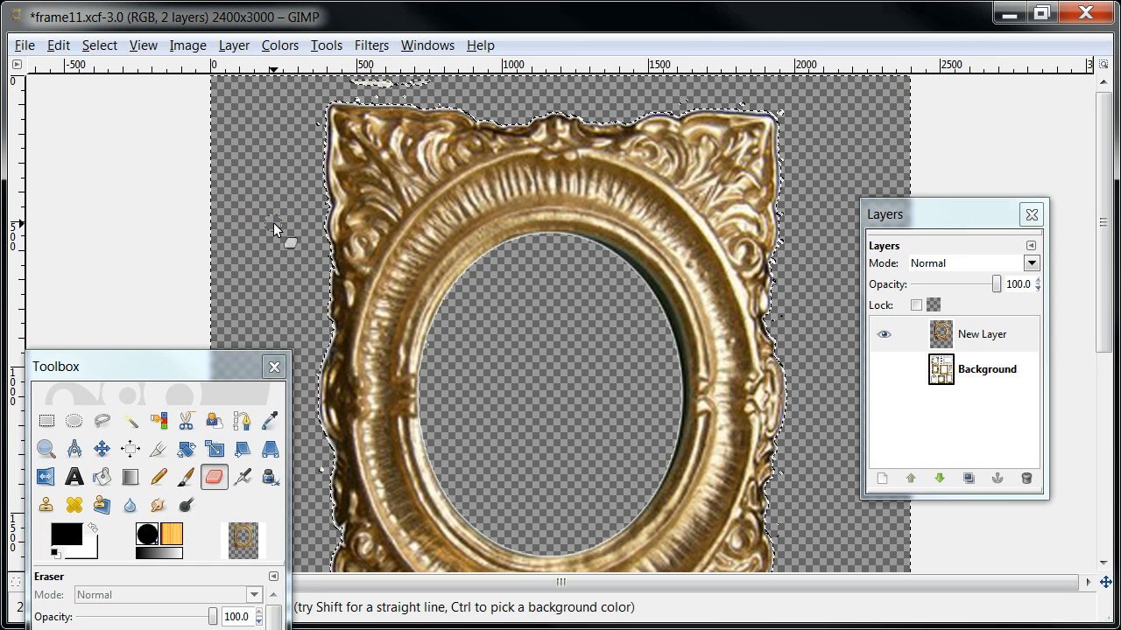
Invert the selection to the frame and its leftover specks, and erase the stray white streak above the frame
{"action": "left_click", "coordinate": [107, 49]}
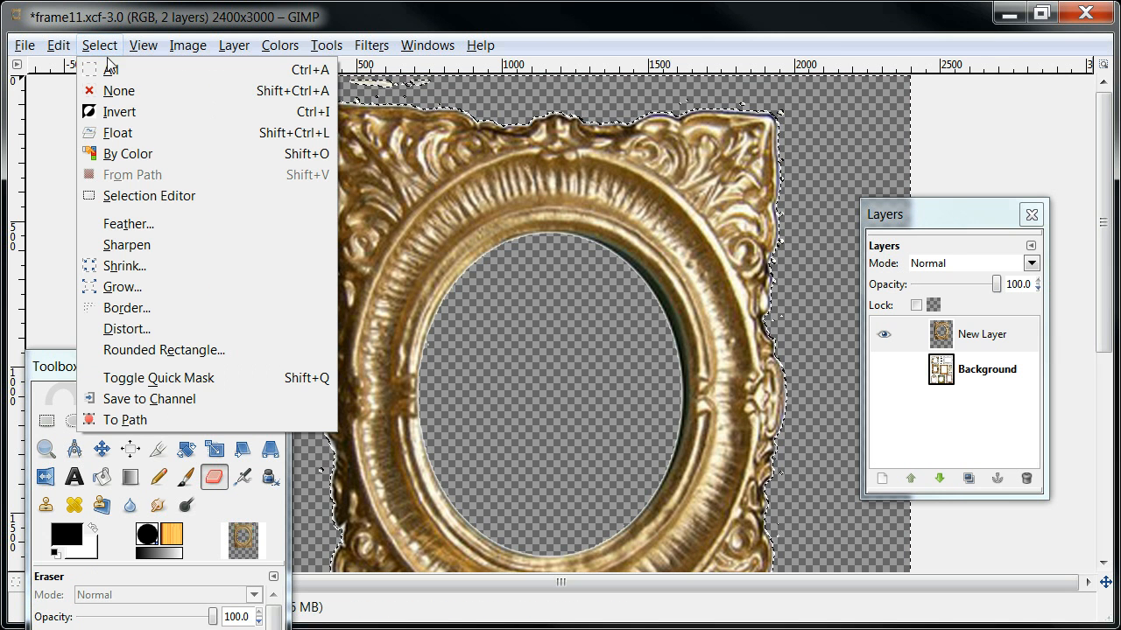
{"action": "left_click", "coordinate": [123, 114]}
{"action": "mouse_move", "coordinate": [459, 81]}
{"action": "left_mouse_down"}
{"action": "mouse_move", "coordinate": [346, 84]}
{"action": "mouse_move", "coordinate": [442, 103]}
{"action": "mouse_move", "coordinate": [429, 110]}
{"action": "mouse_move", "coordinate": [359, 100]}
{"action": "mouse_move", "coordinate": [516, 84]}
{"action": "mouse_move", "coordinate": [643, 89]}
{"action": "left_mouse_up"}
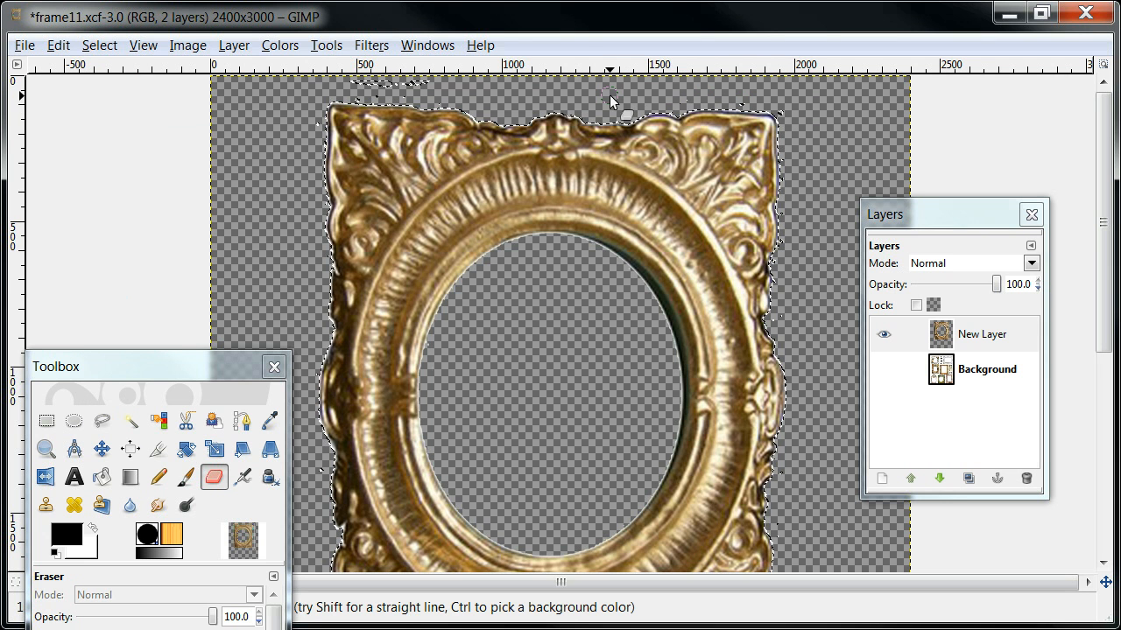
Try an Eraser stroke across the top of the frame into the oval opening, and undo it
{"action": "mouse_move", "coordinate": [592, 112]}
{"action": "left_mouse_down"}
{"action": "mouse_move", "coordinate": [585, 138]}
{"action": "mouse_move", "coordinate": [579, 245]}
{"action": "left_mouse_up"}
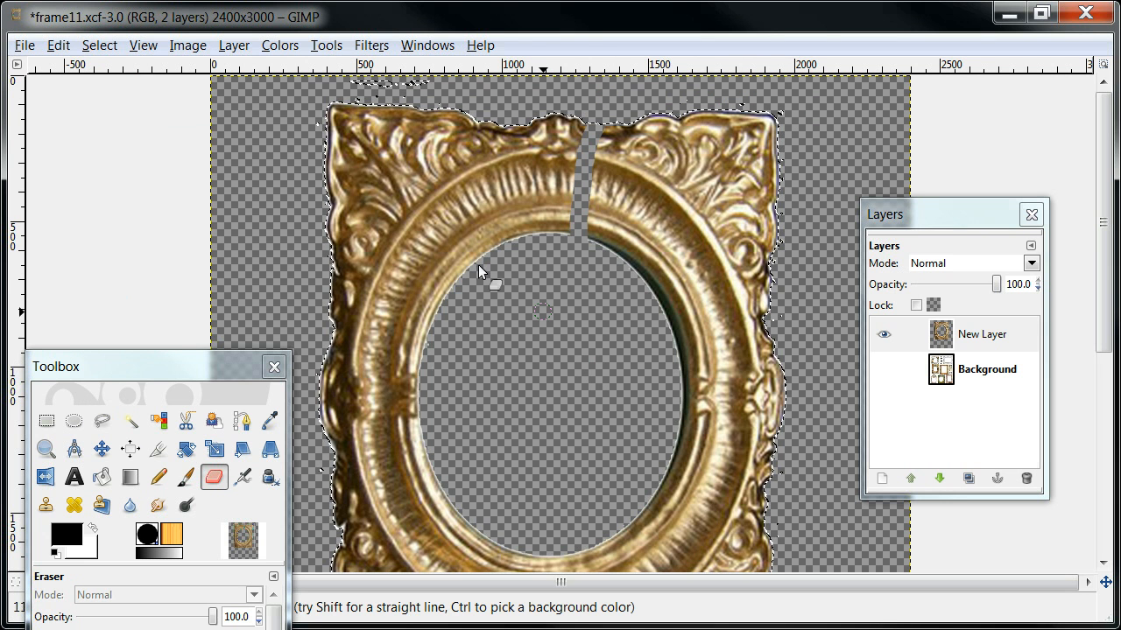
{"action": "left_click", "coordinate": [57, 48]}
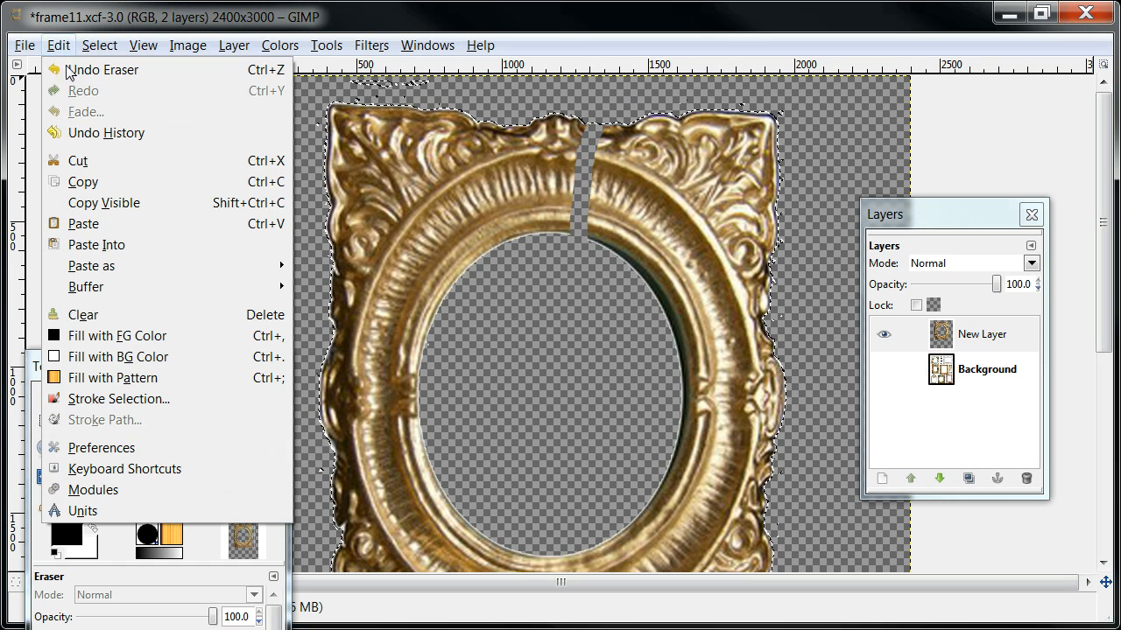
{"action": "left_click", "coordinate": [88, 69]}
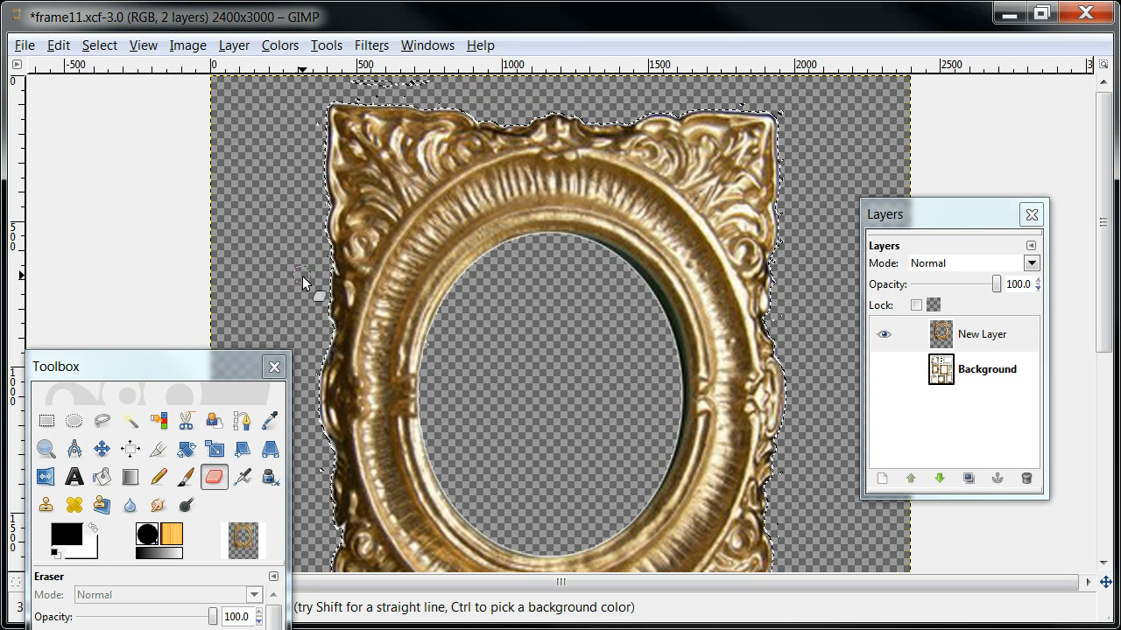
Erase the remaining selected specks around the frame from bottom to top and clear the selection
{"action": "left_click_drag", "start_coordinate": [1107, 131], "coordinate": [1107, 175]}
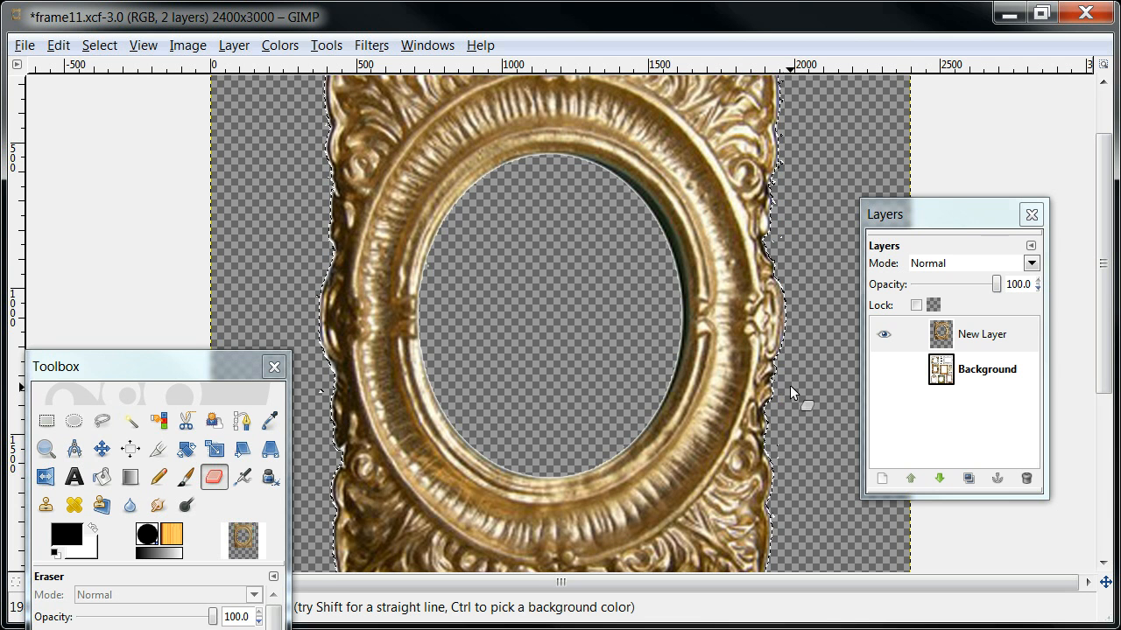
{"action": "left_click_drag", "start_coordinate": [1104, 200], "coordinate": [1104, 270]}
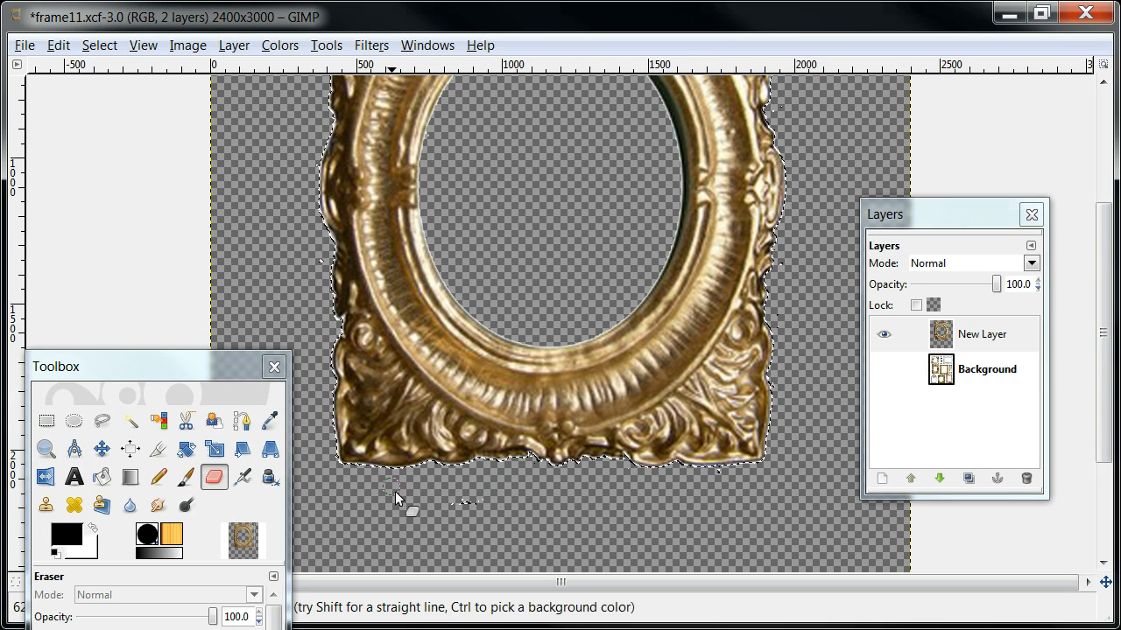
{"action": "left_click_drag", "start_coordinate": [227, 366], "coordinate": [240, 495]}
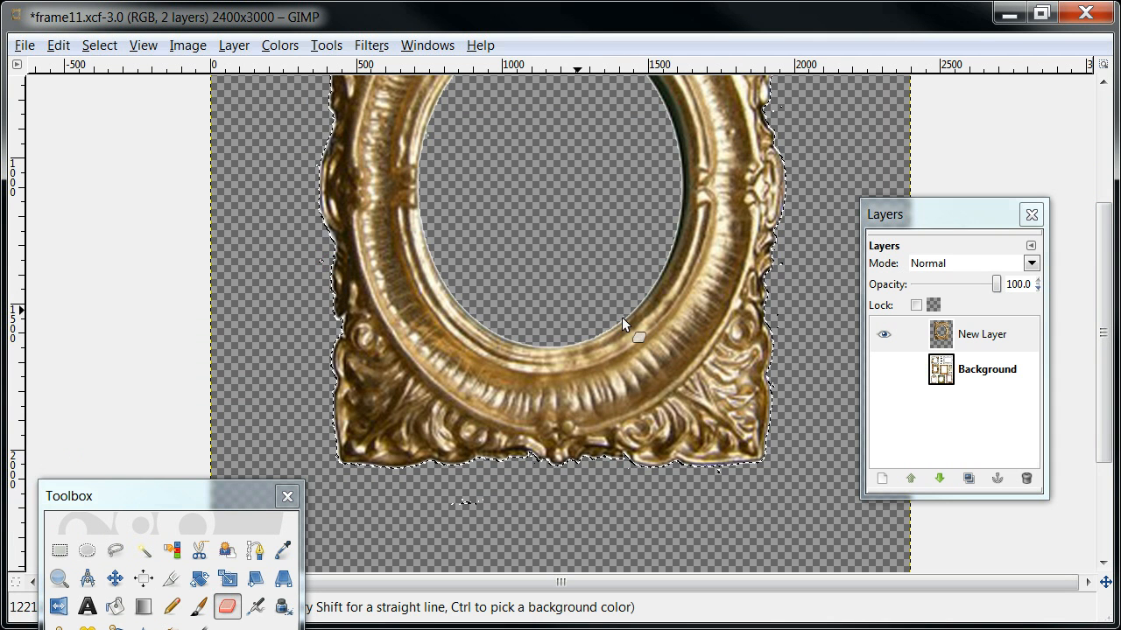
{"action": "left_click_drag", "start_coordinate": [1101, 278], "coordinate": [1110, 163]}
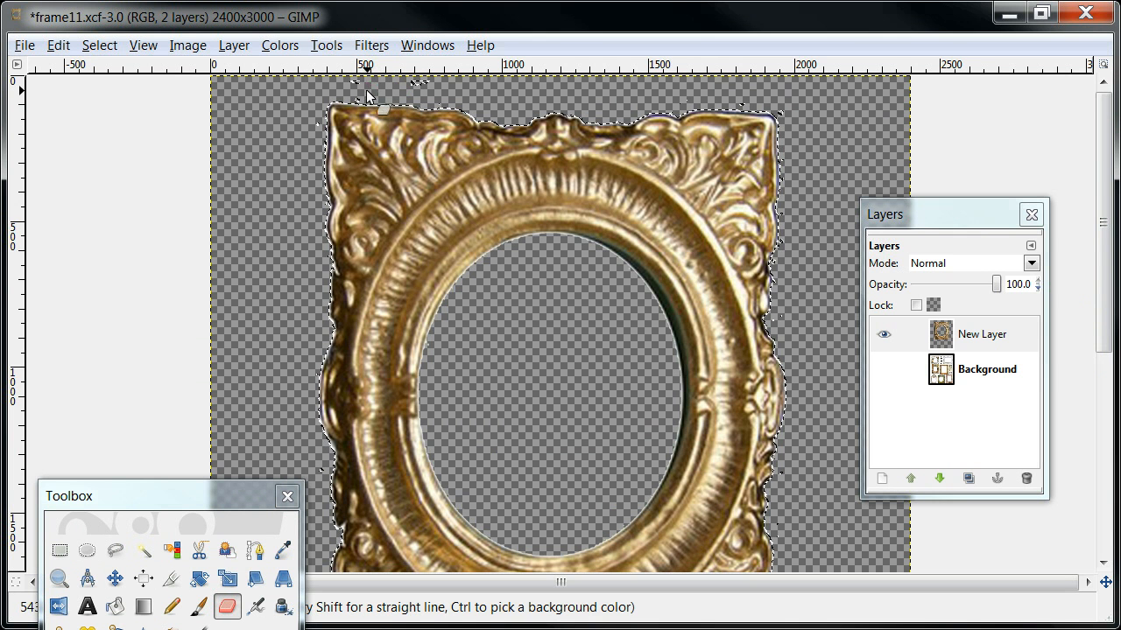
{"action": "left_click", "coordinate": [99, 46]}
{"action": "left_click", "coordinate": [115, 91]}
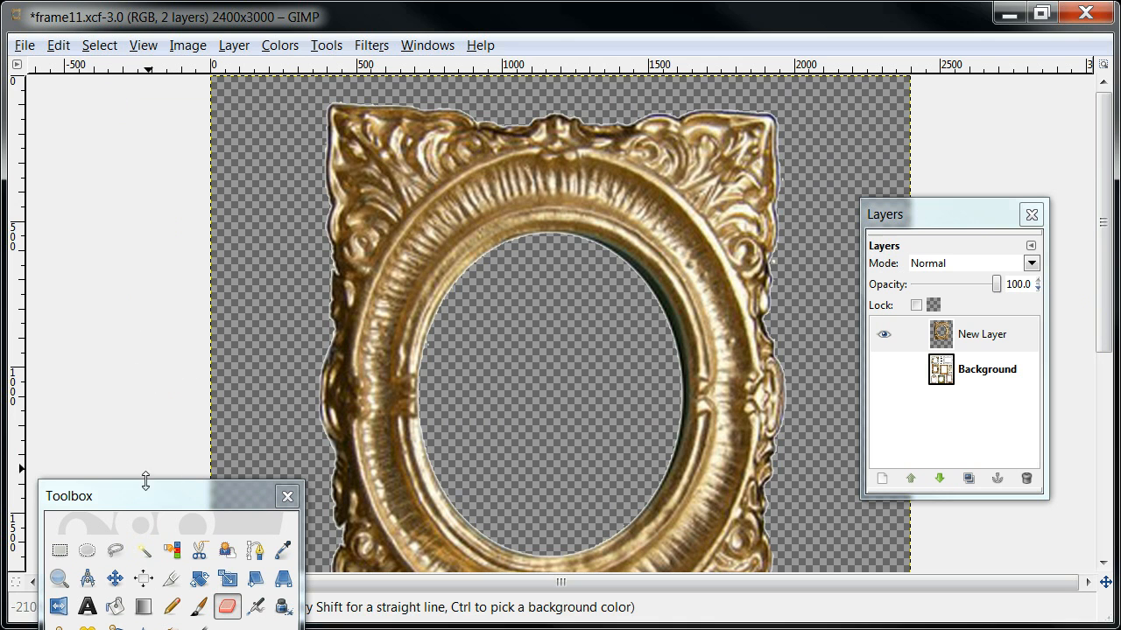
Select the transparent background around the frame with Fuzzy Select and invert the selection to the frame
{"action": "left_click", "coordinate": [144, 550]}
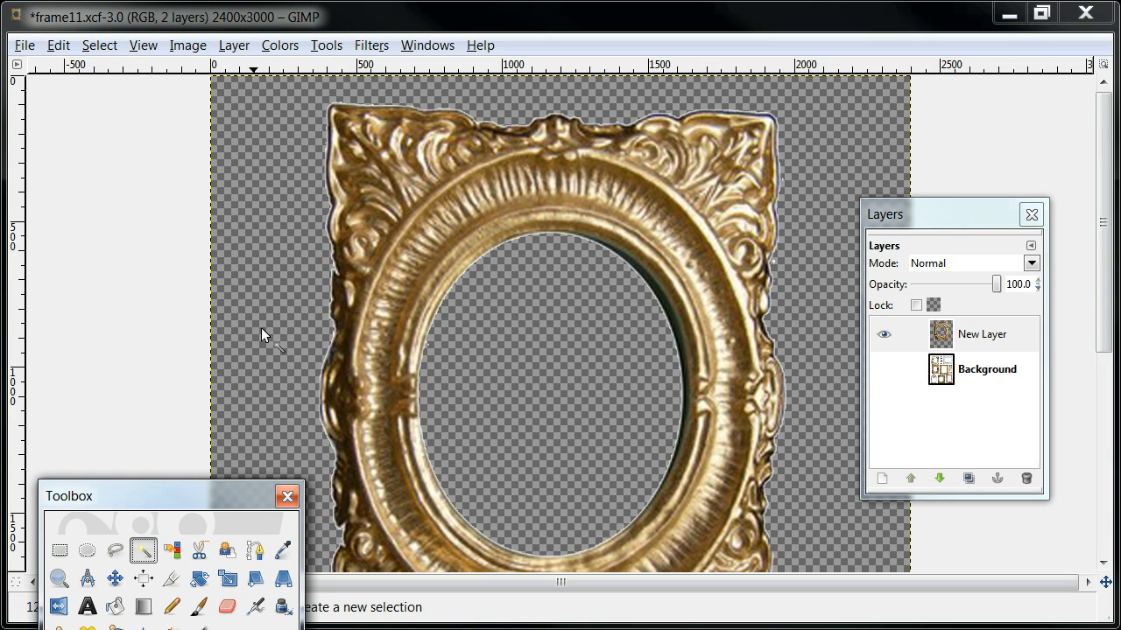
{"action": "left_click", "coordinate": [275, 280]}
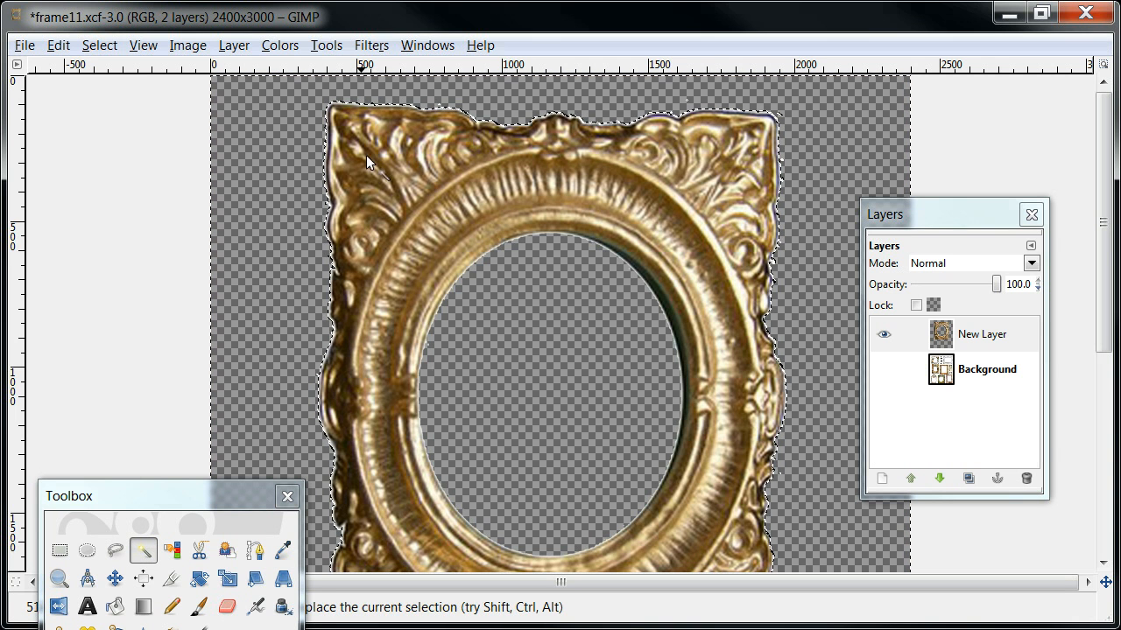
{"action": "left_click_drag", "start_coordinate": [907, 213], "coordinate": [979, 219]}
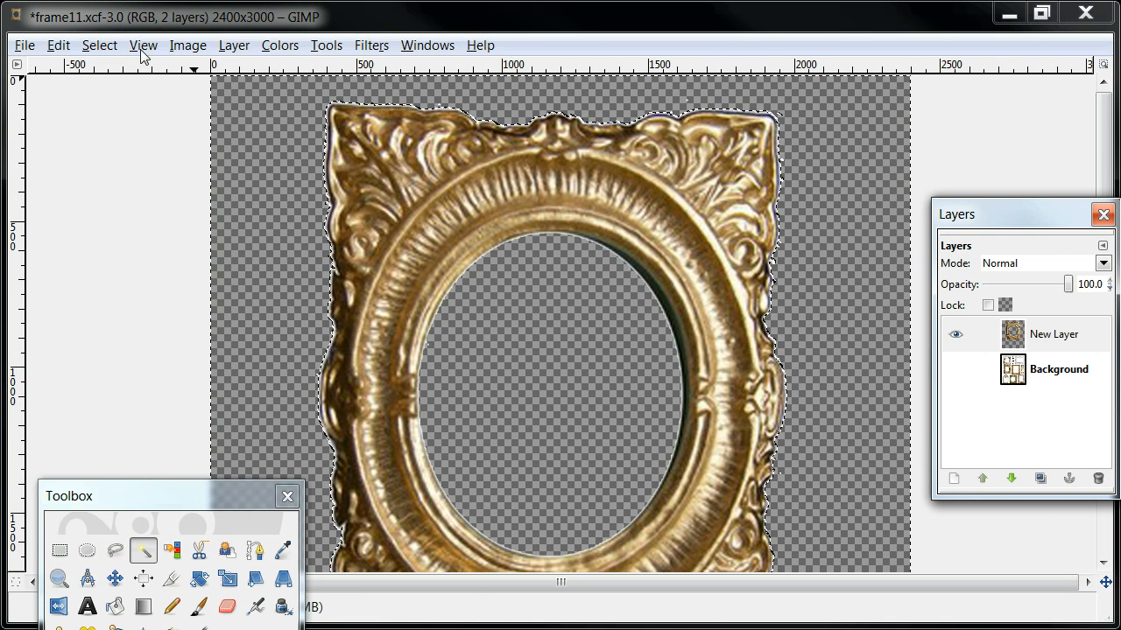
{"action": "left_click", "coordinate": [103, 47]}
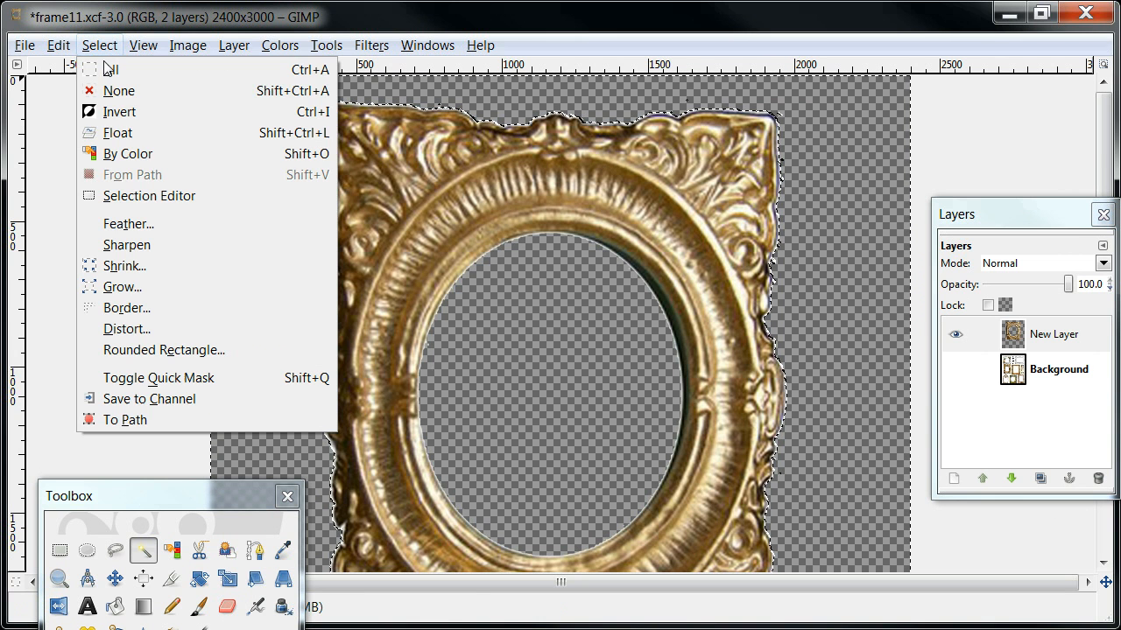
{"action": "left_click", "coordinate": [125, 120]}
Erase the leftover bits just outside the frame's edges with the Eraser and clear the selection
{"action": "left_click_drag", "start_coordinate": [185, 504], "coordinate": [174, 478]}
{"action": "left_click_drag", "start_coordinate": [160, 437], "coordinate": [139, 408]}
{"action": "left_click", "coordinate": [197, 517]}
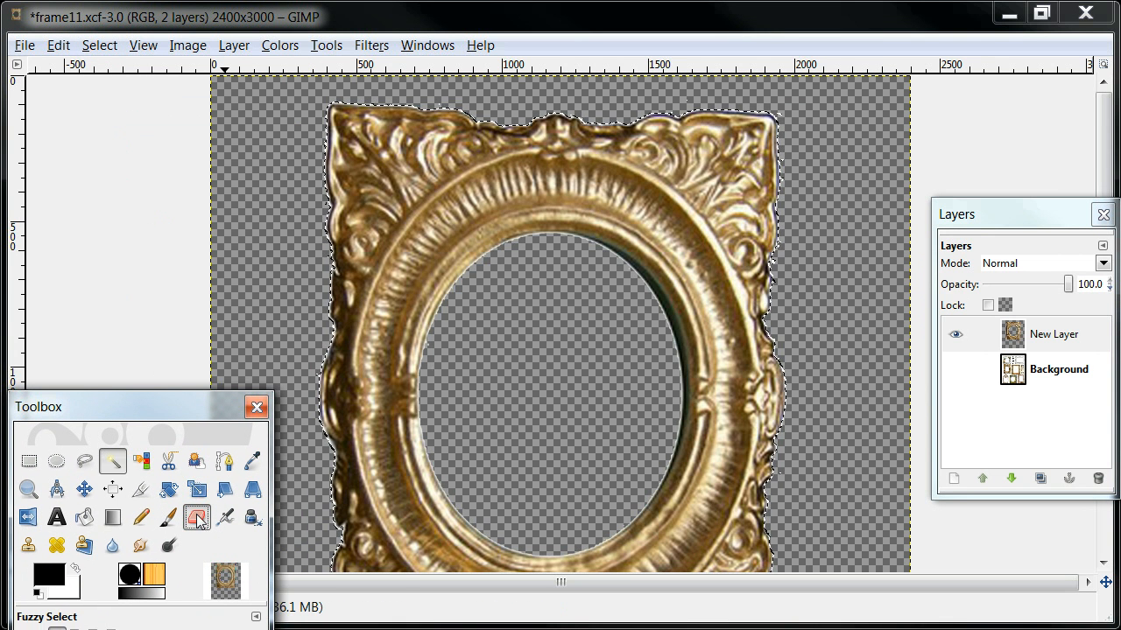
{"action": "left_click", "coordinate": [804, 139]}
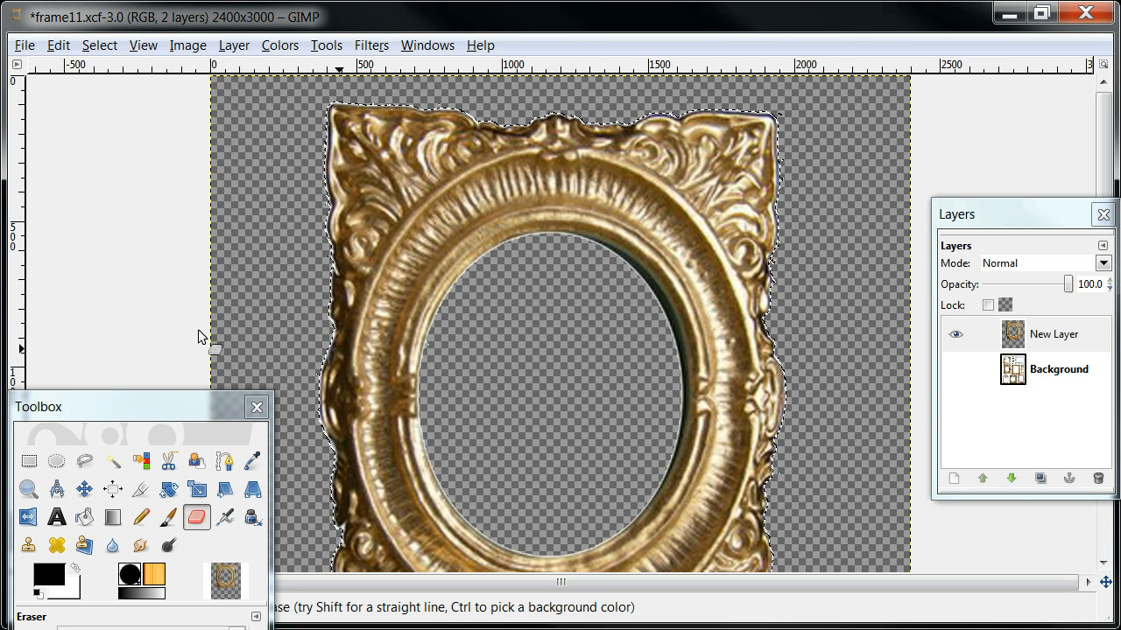
{"action": "left_click", "coordinate": [99, 46]}
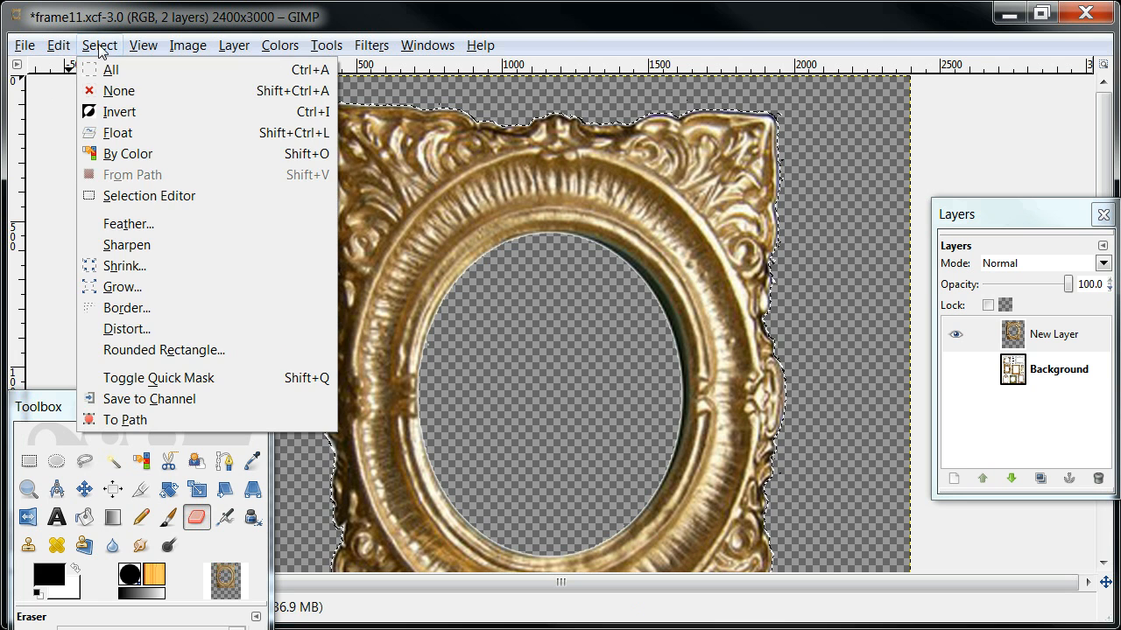
{"action": "left_click", "coordinate": [123, 93]}
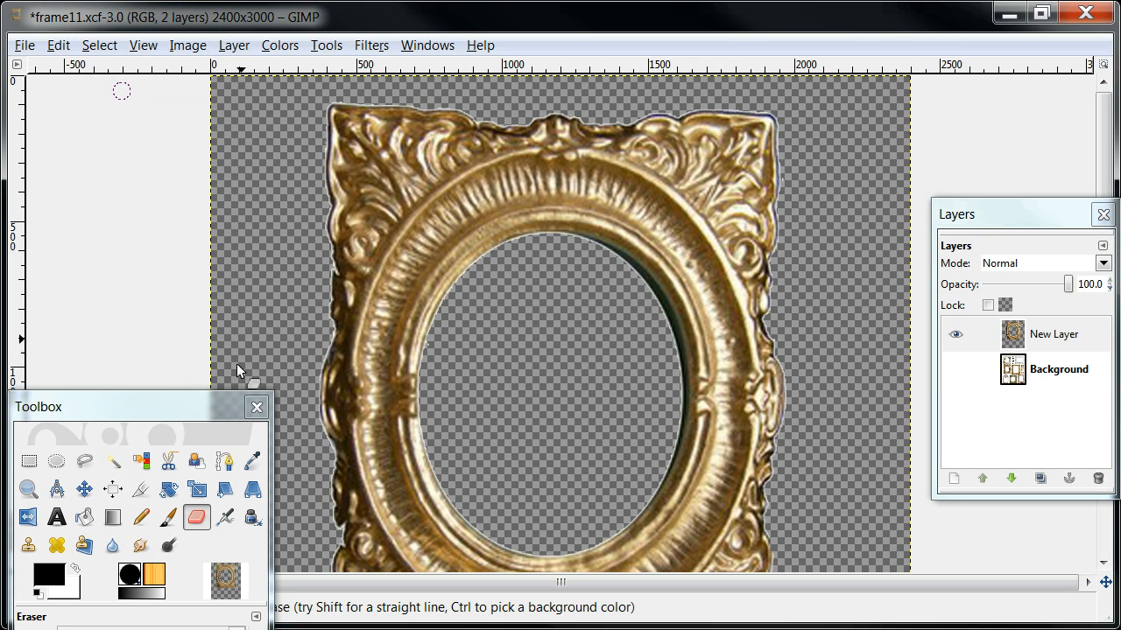
Move the Toolbox and Layers windows further into the image window and save the changes to frame11.xcf
{"action": "left_click_drag", "start_coordinate": [194, 406], "coordinate": [285, 143]}
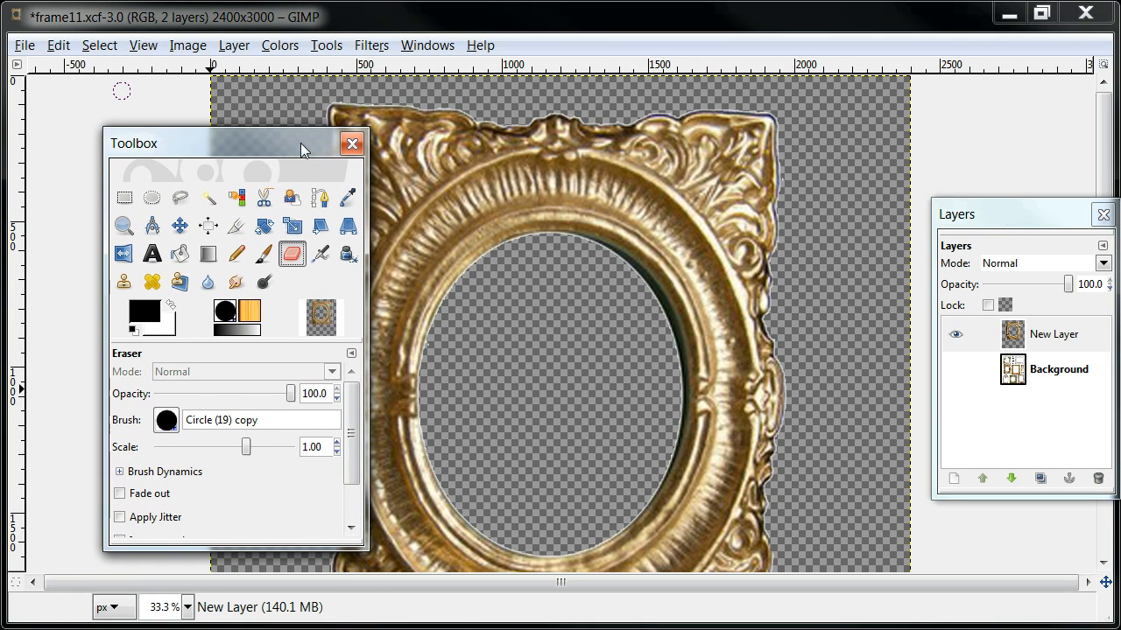
{"action": "left_click_drag", "start_coordinate": [1037, 212], "coordinate": [934, 196]}
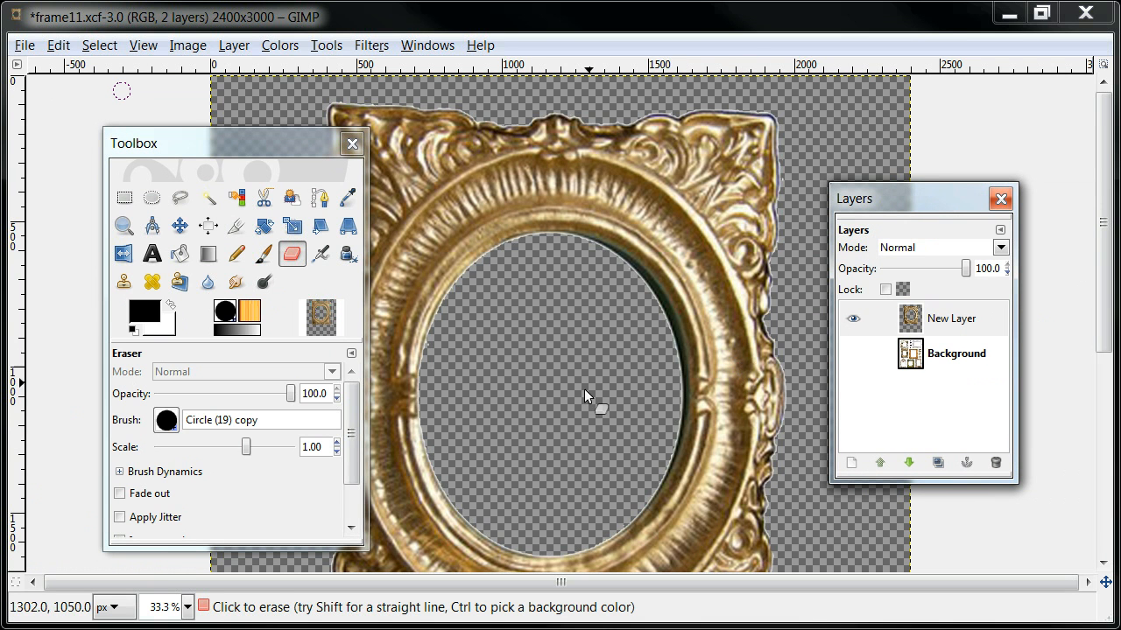
{"action": "left_click", "coordinate": [24, 46]}
{"action": "left_click", "coordinate": [57, 205]}
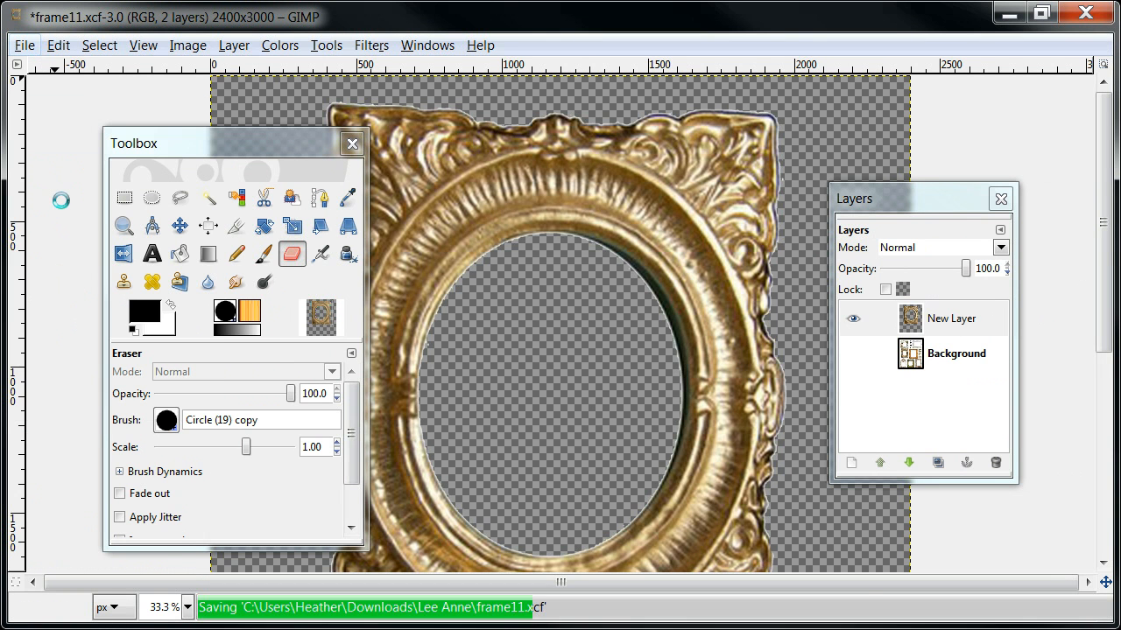
Save the image as frame11.gif in the same folder, merging visible layers and converting to indexed with the default settings and GIF options
{"action": "left_click", "coordinate": [27, 46]}
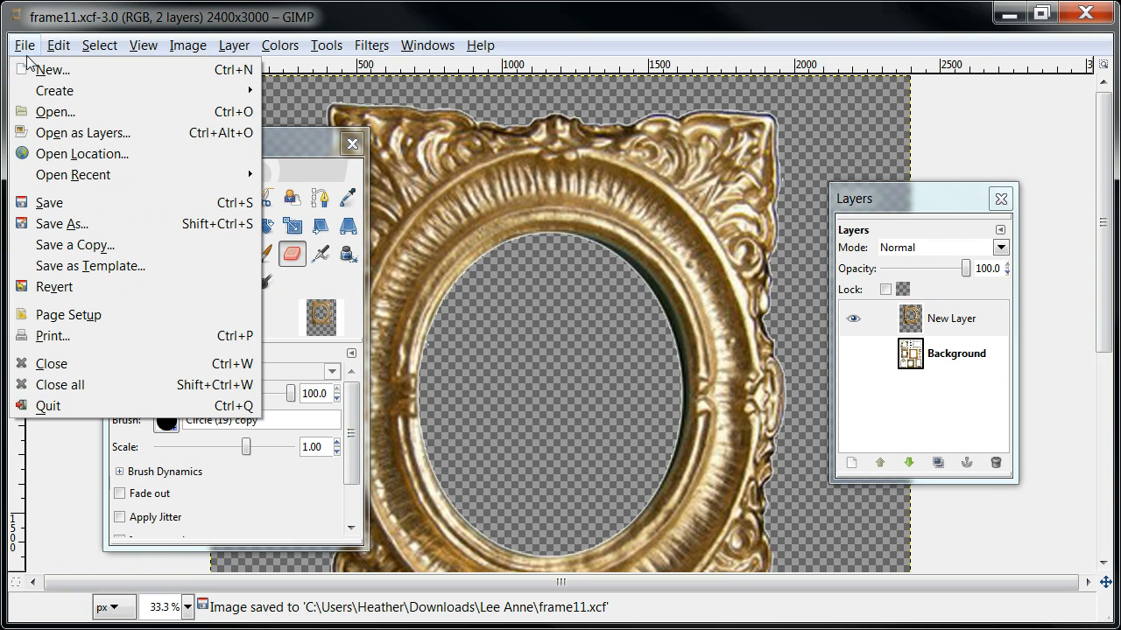
{"action": "left_click", "coordinate": [45, 226]}
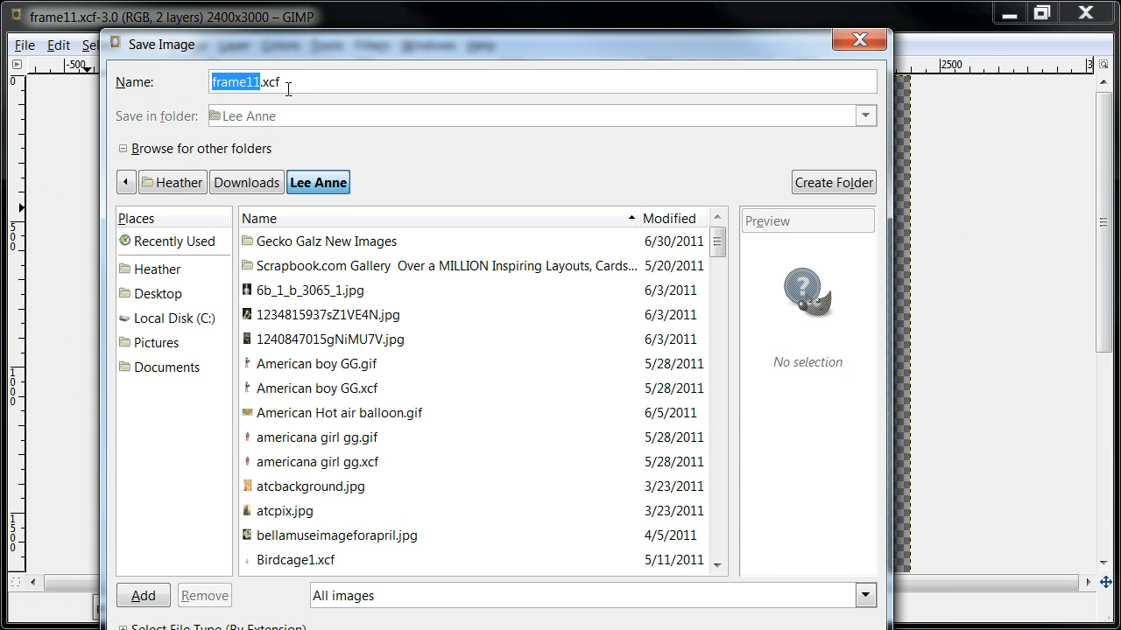
{"action": "left_click", "coordinate": [292, 82]}
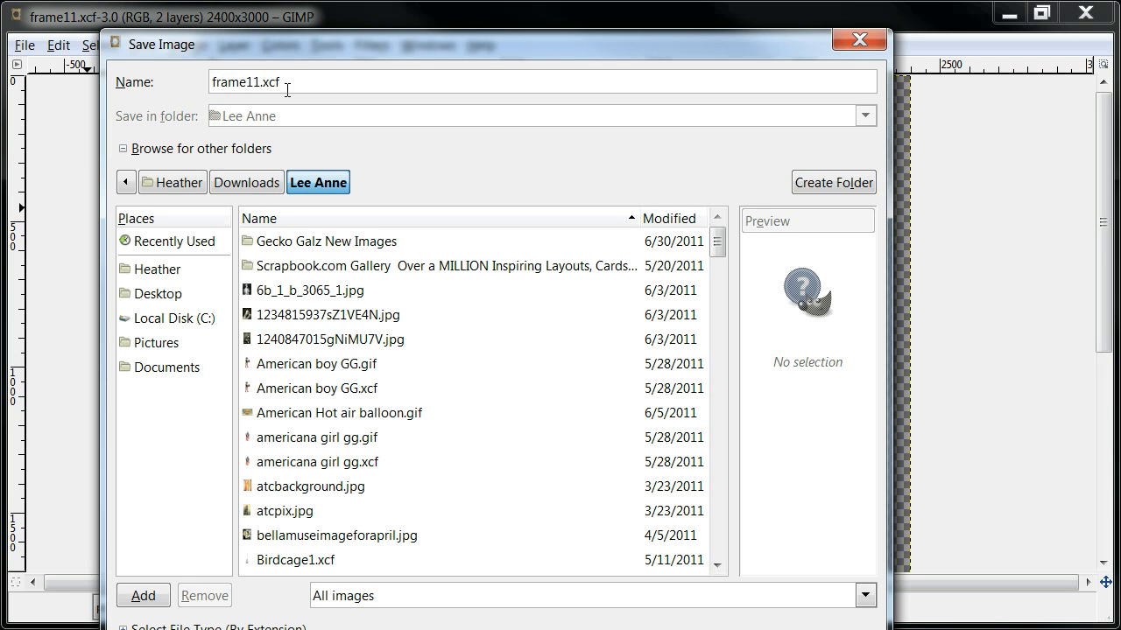
{"action": "key", "text": "BackSpace"}
{"action": "key", "text": "BackSpace"}
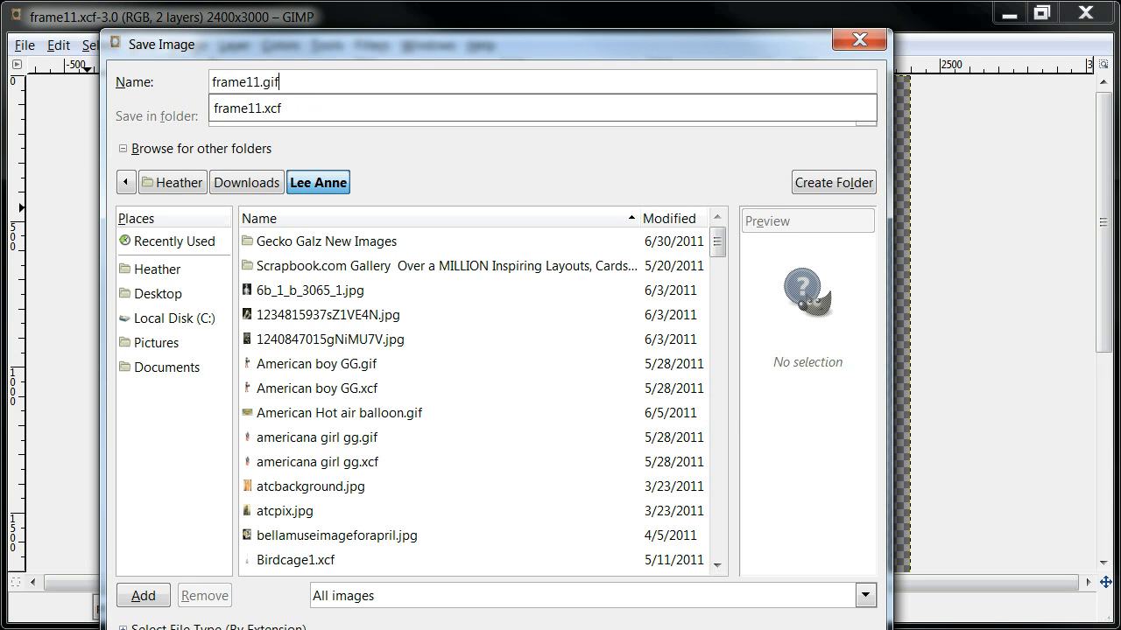
{"action": "key", "text": "Return"}
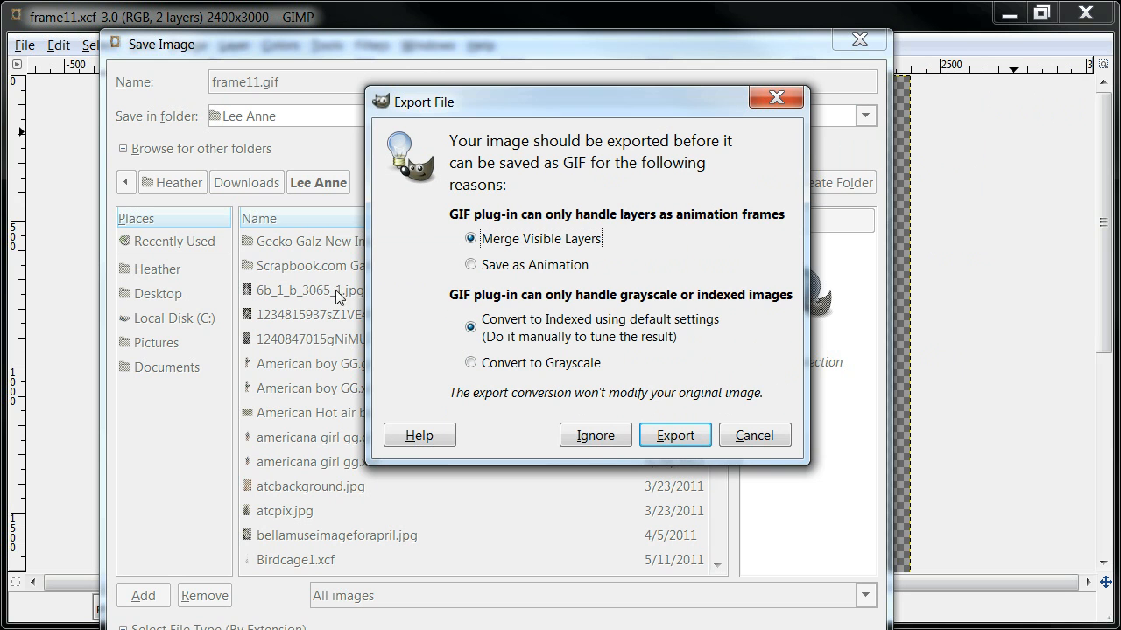
{"action": "left_click", "coordinate": [675, 436]}
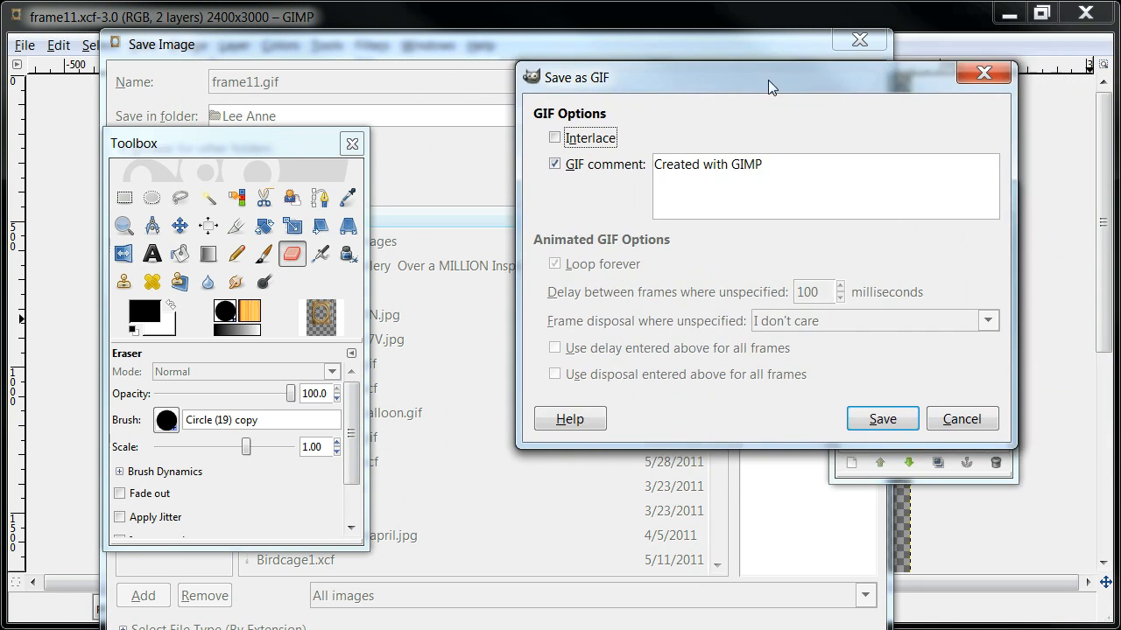
{"action": "left_click", "coordinate": [744, 451]}
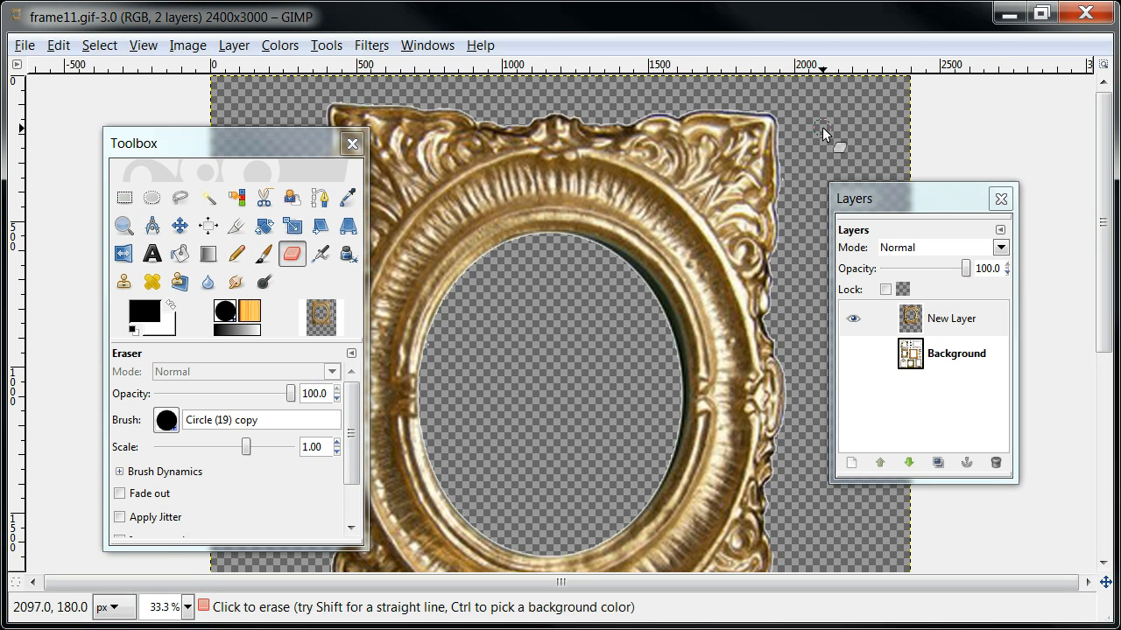
{"action": "left_click", "coordinate": [438, 45]}
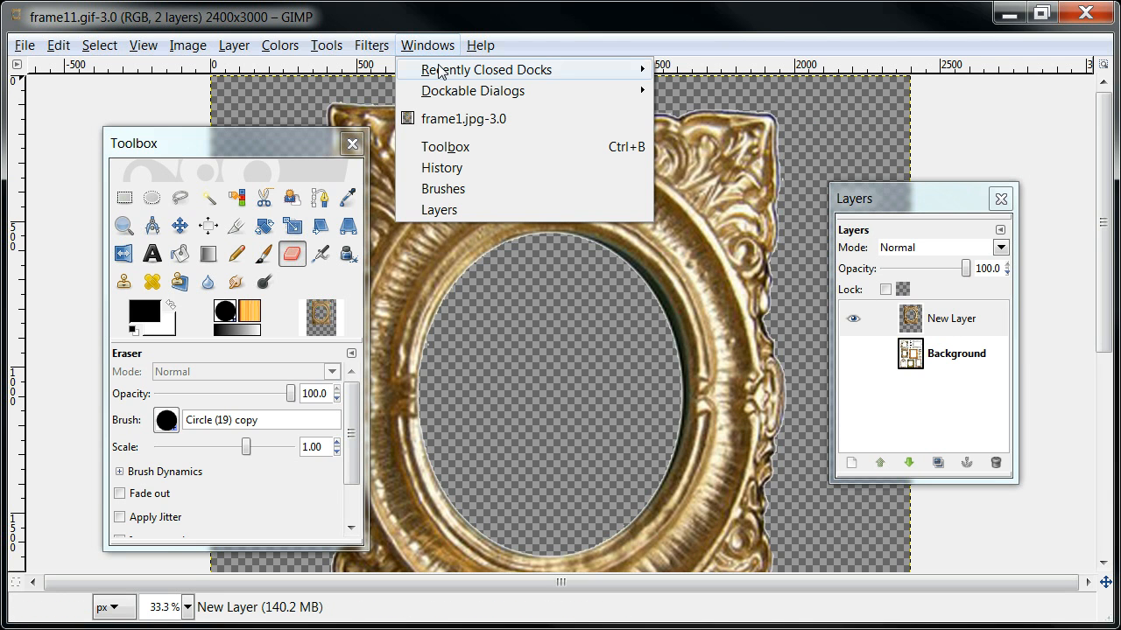
{"action": "mouse_move", "coordinate": [451, 98]}
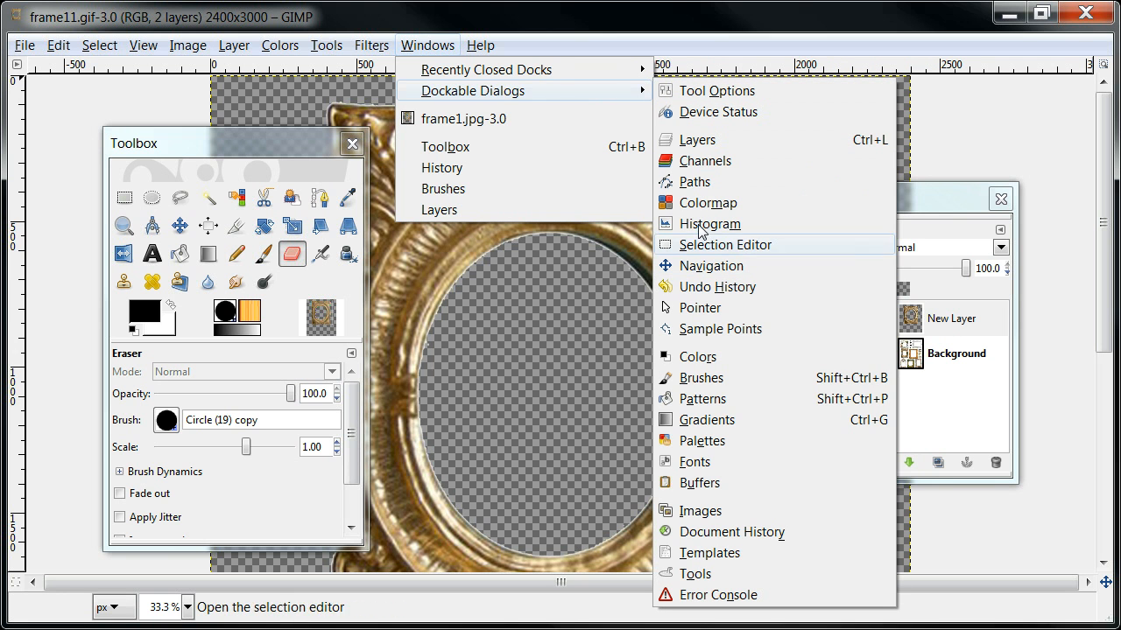
{"action": "left_click", "coordinate": [714, 183]}
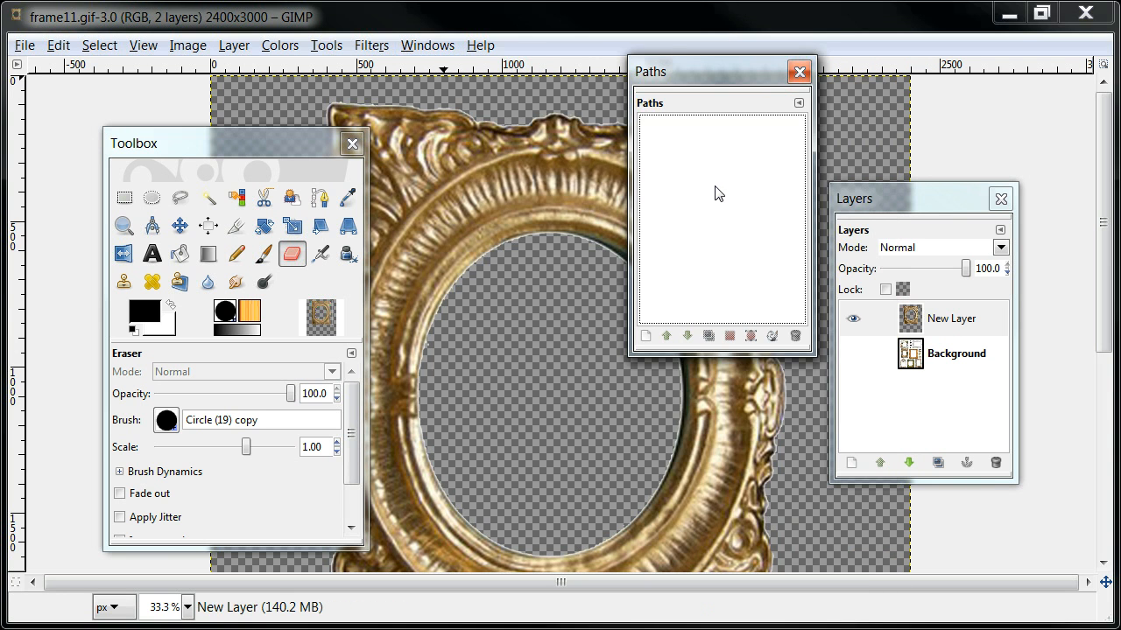
{"action": "left_click", "coordinate": [799, 73]}
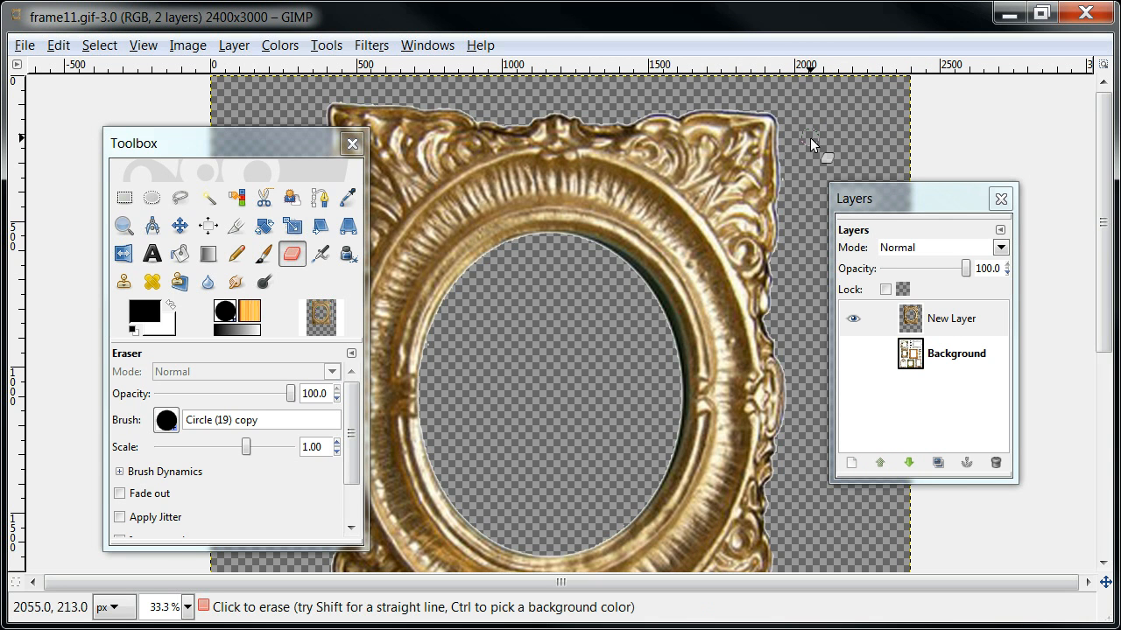